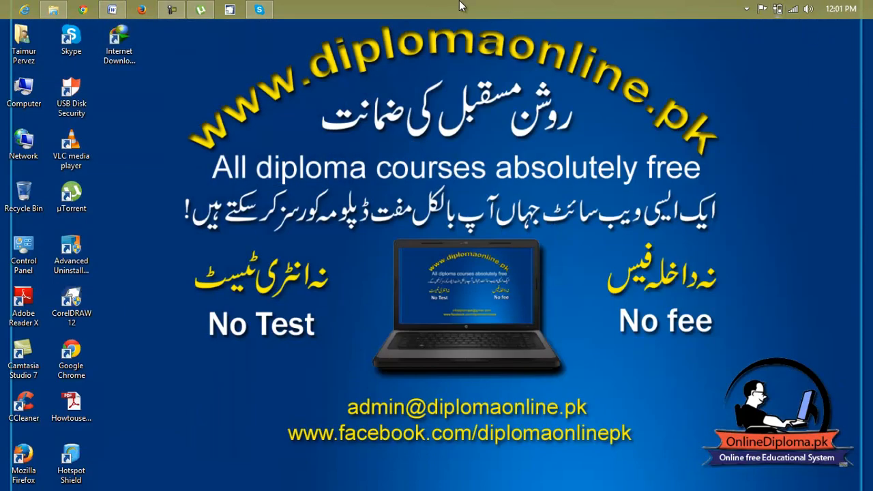
Step: Switch to CorelDRAW 12 and create a new blank graphic
click(230, 8)
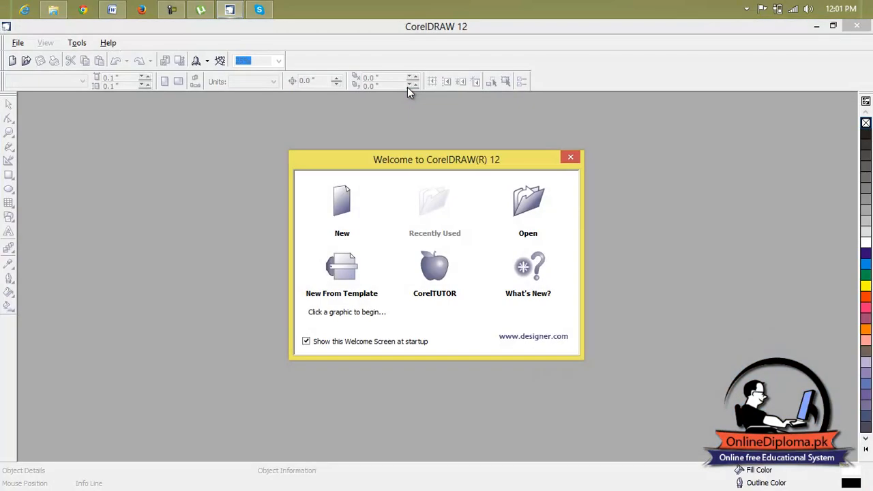
click(334, 213)
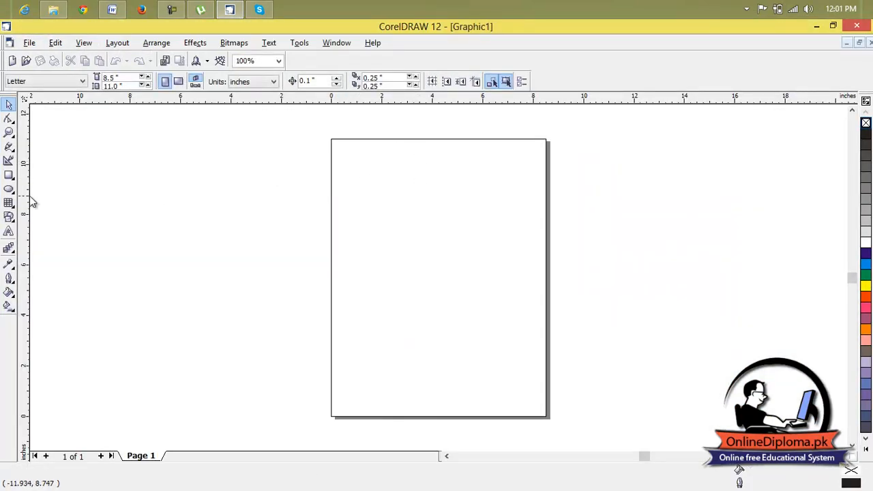
Step: Draw a circle about 3.67 inches across in the upper half of the page and fill it with Cyan
scroll(394, 191, up, 1)
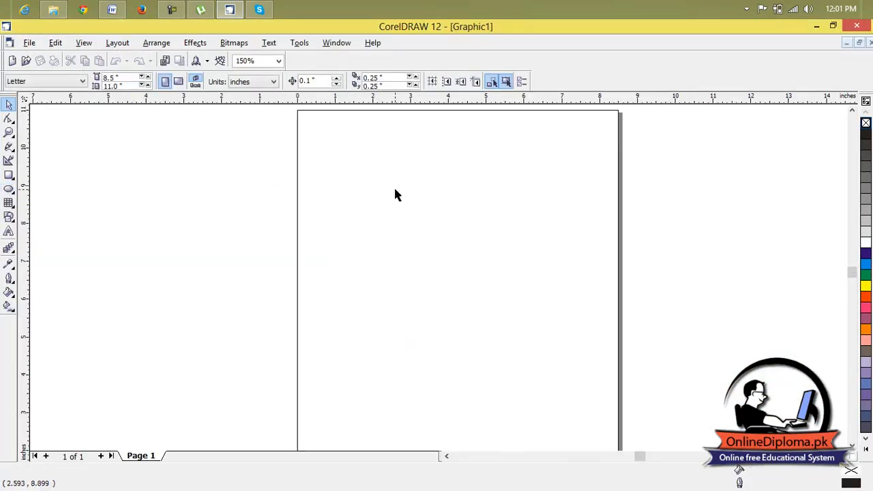
click(11, 193)
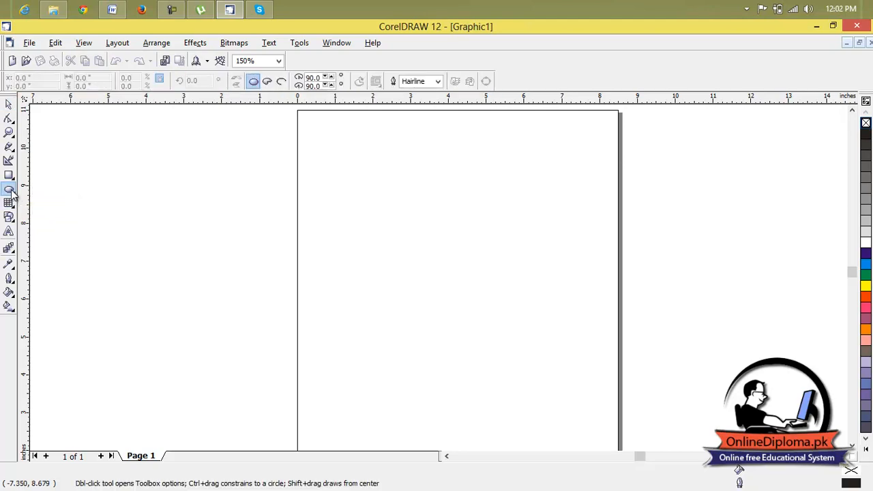
drag(367, 217, 507, 356)
scroll(512, 319, down, 1)
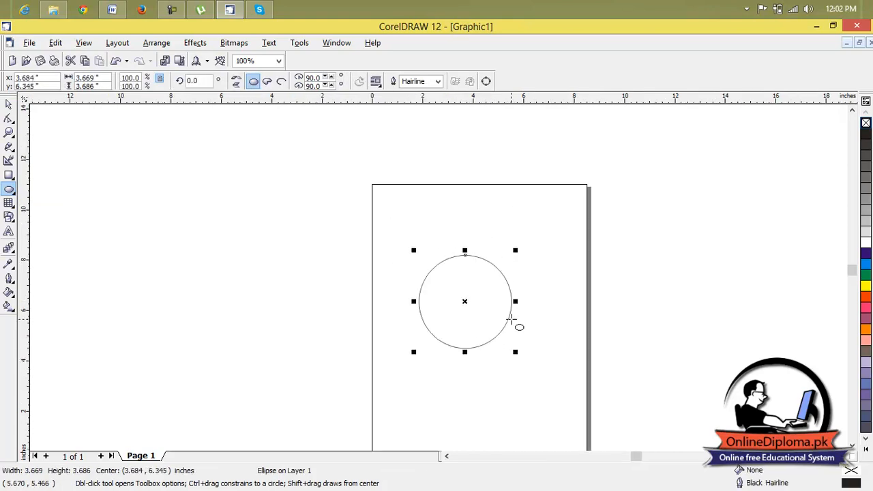
click(852, 446)
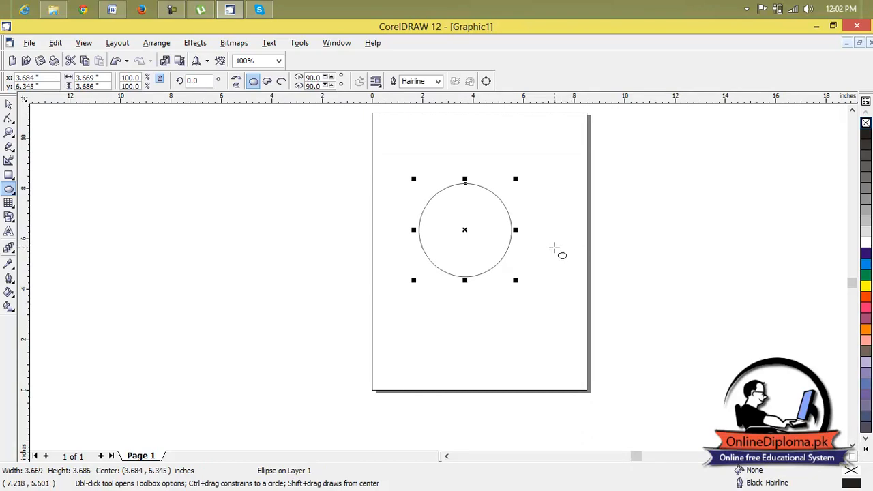
scroll(522, 274, up, 1)
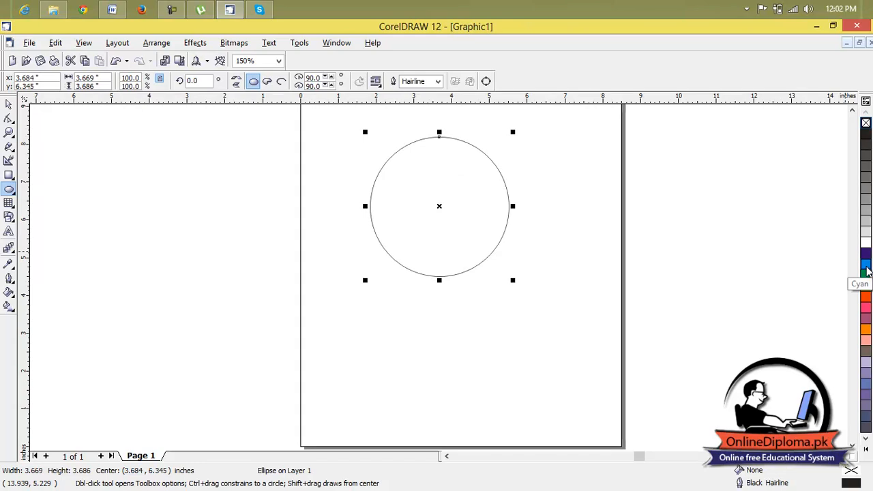
click(865, 266)
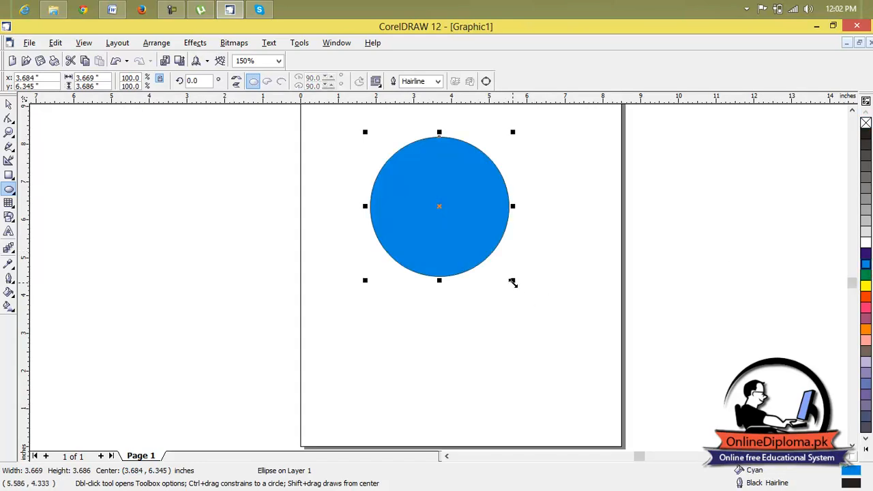
Step: Enlarge the cyan circle to about 3.70 inches wide, and try shrinking it about its centre before undoing that reduction
mouse_move(515, 282)
mouse_down()
mouse_move(475, 234)
mouse_move(521, 283)
mouse_up()
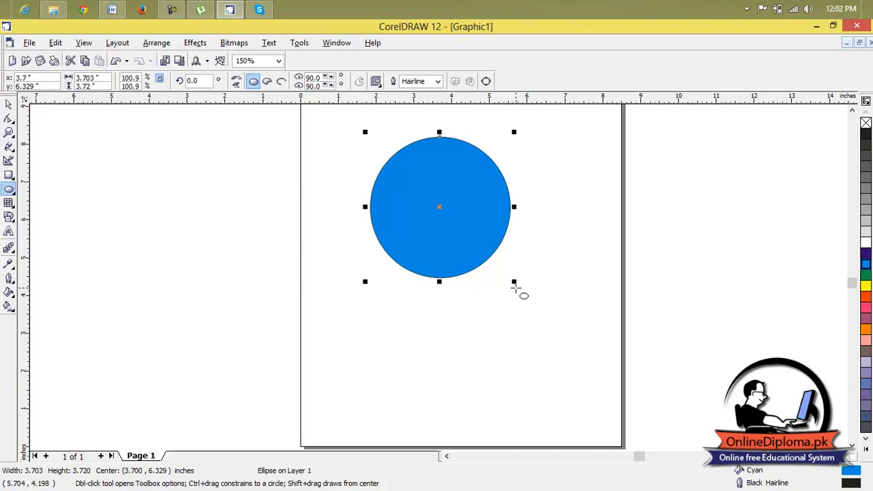
drag(515, 284, 504, 273)
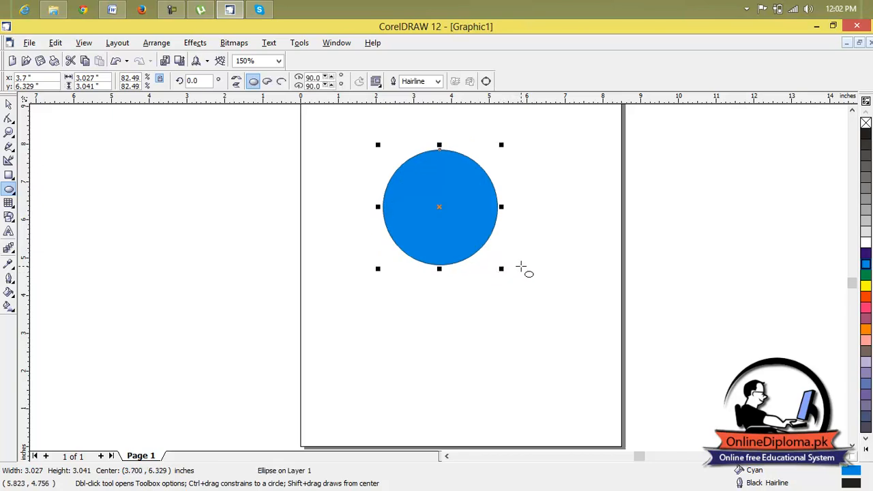
click(523, 265)
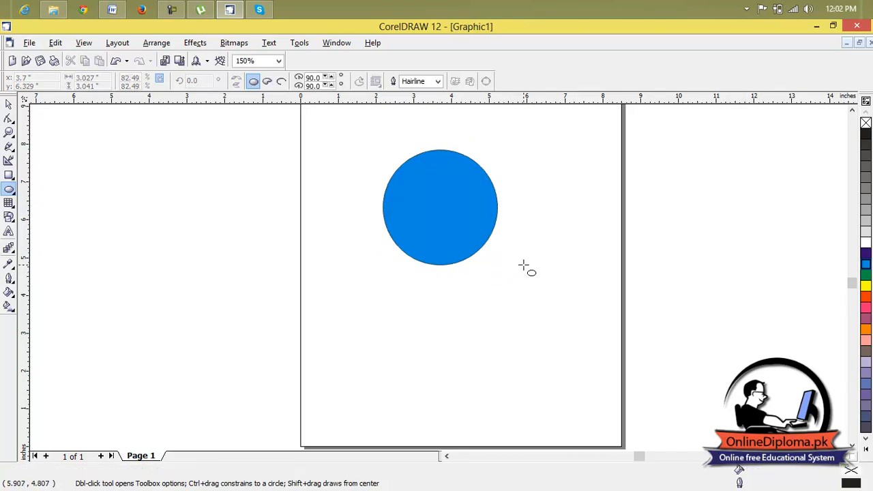
key(ctrl+z)
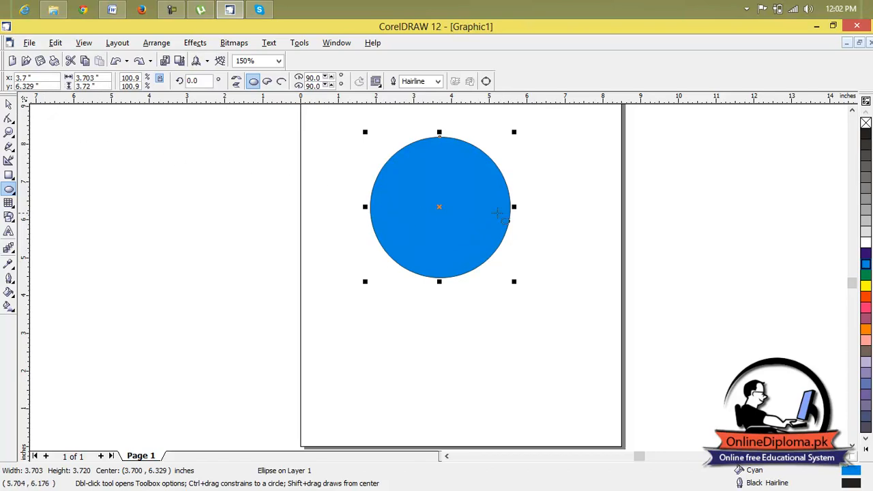
Step: Make a concentric copy of the cyan circle scaled to about 3.1 inches wide and fill it with Blue
click(8, 103)
click(419, 194)
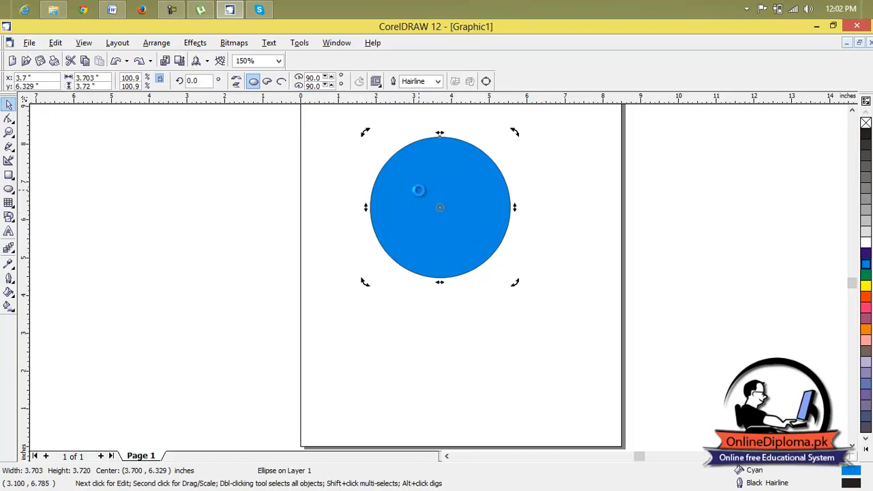
click(521, 240)
click(447, 227)
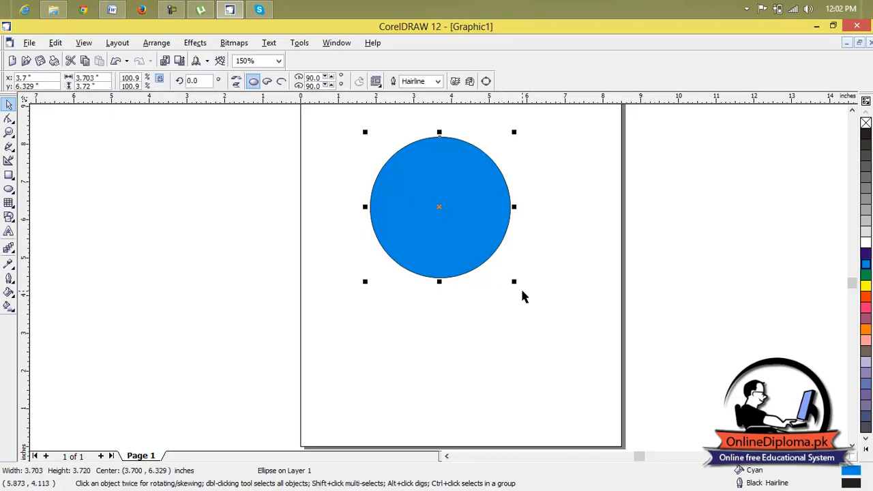
drag(514, 282, 504, 275)
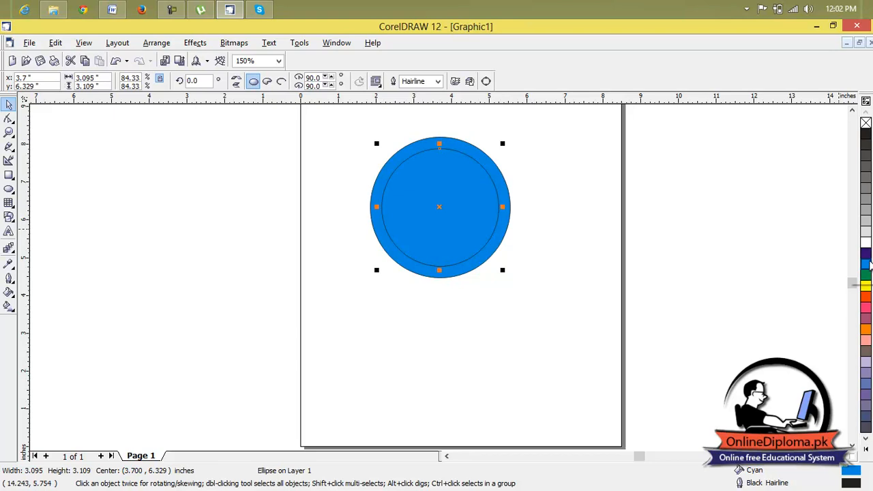
click(866, 253)
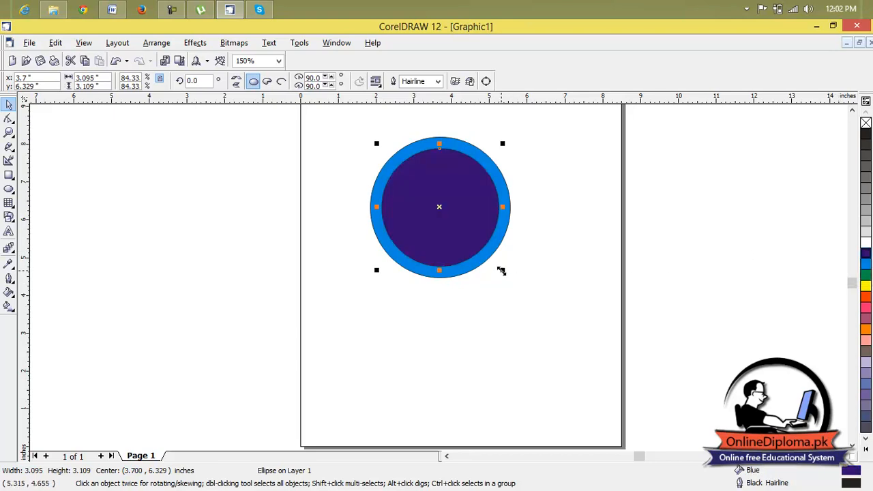
Step: Make a concentric copy of the blue circle scaled to about 2.25 inches wide and fill it with Yellow
click(498, 266)
click(488, 262)
drag(503, 270, 488, 260)
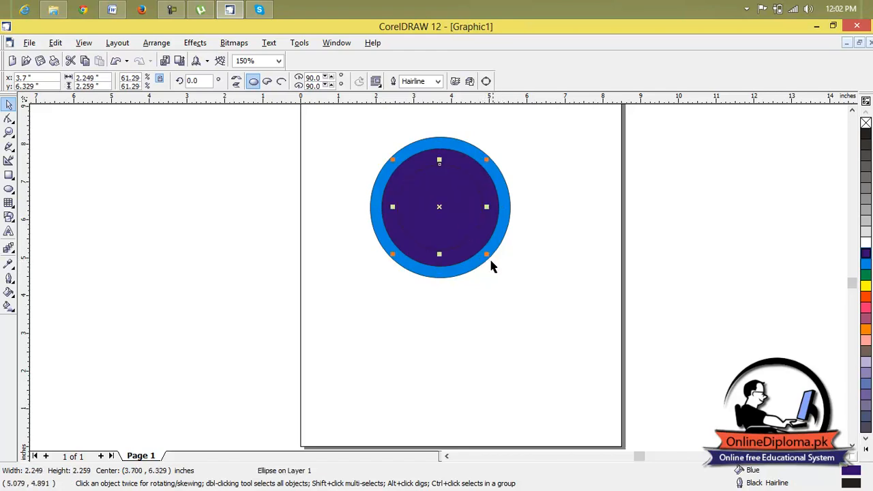
click(864, 286)
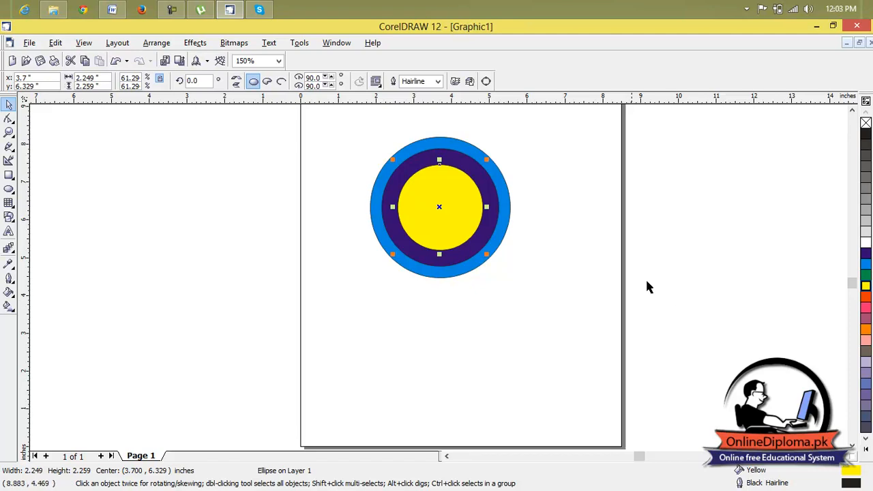
Step: Make a concentric copy of the yellow circle scaled to about 1.37 inches wide and fill it with Cyan
drag(488, 254, 469, 236)
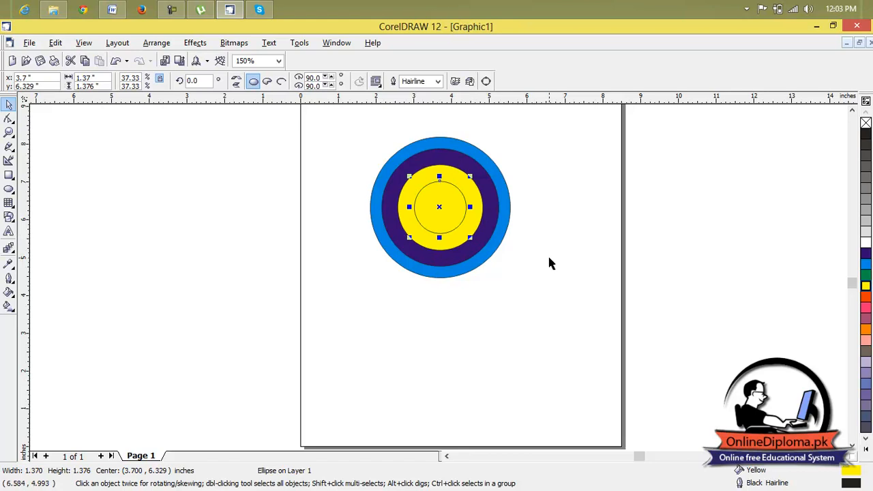
click(865, 264)
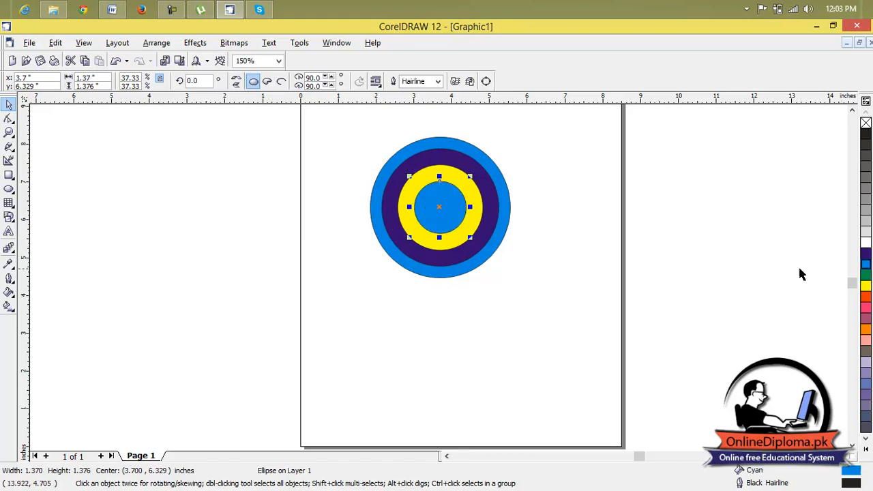
click(643, 244)
Step: Remove the outlines from the outermost cyan circle and the yellow circle
scroll(481, 172, up, 2)
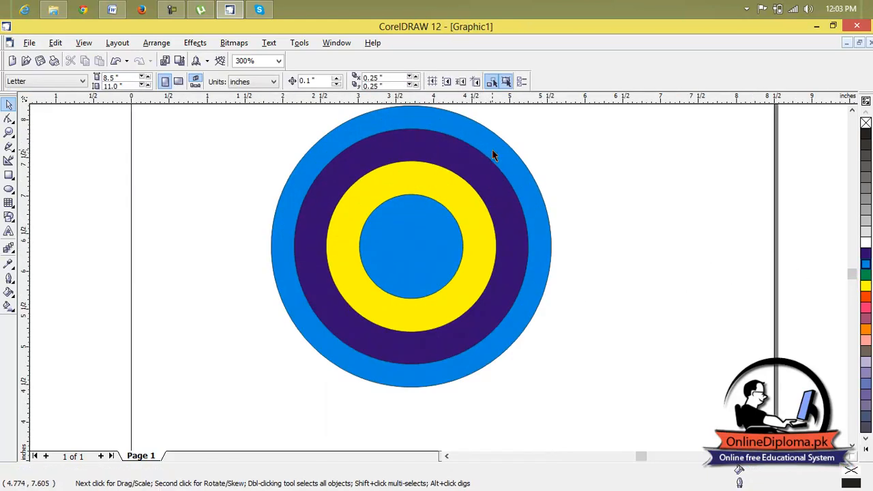
click(492, 150)
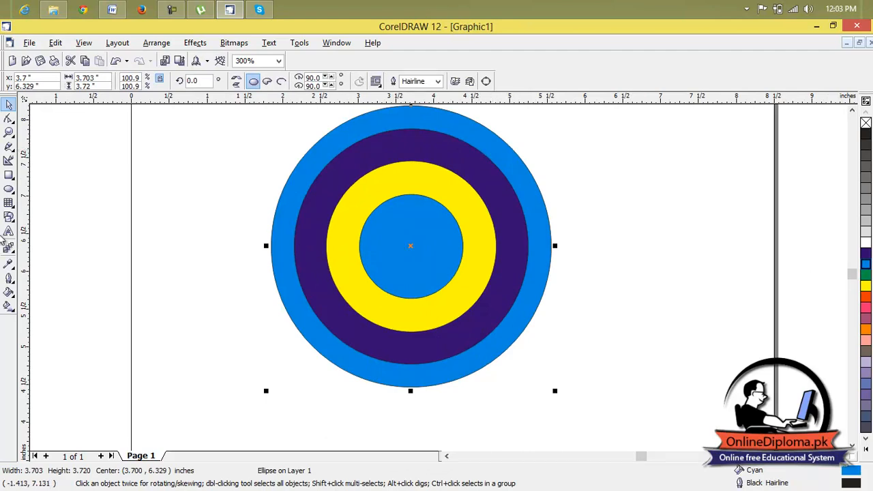
click(9, 279)
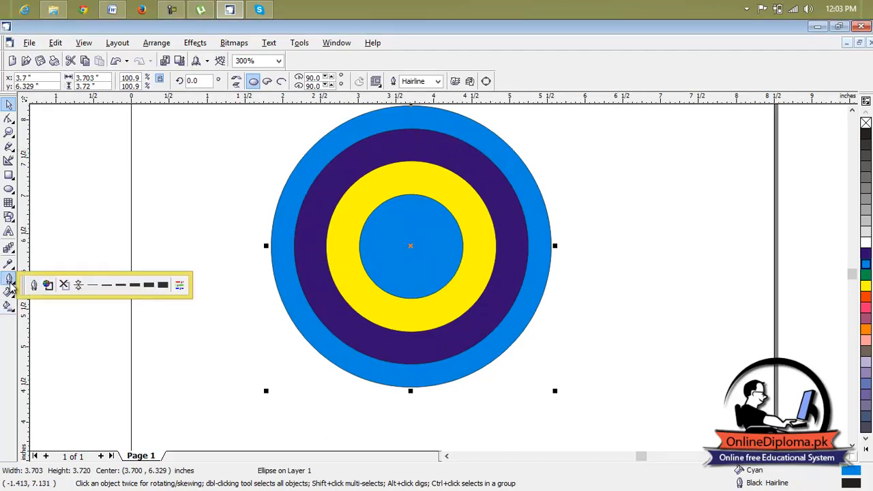
click(63, 287)
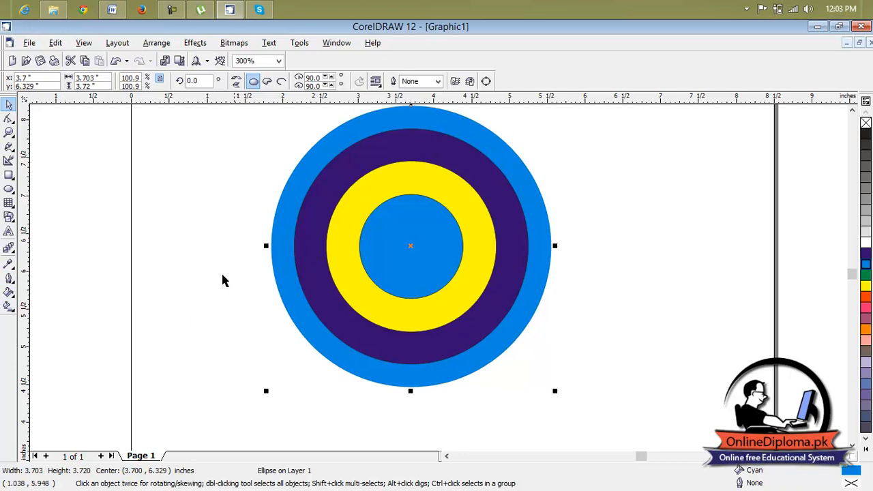
click(360, 211)
click(10, 280)
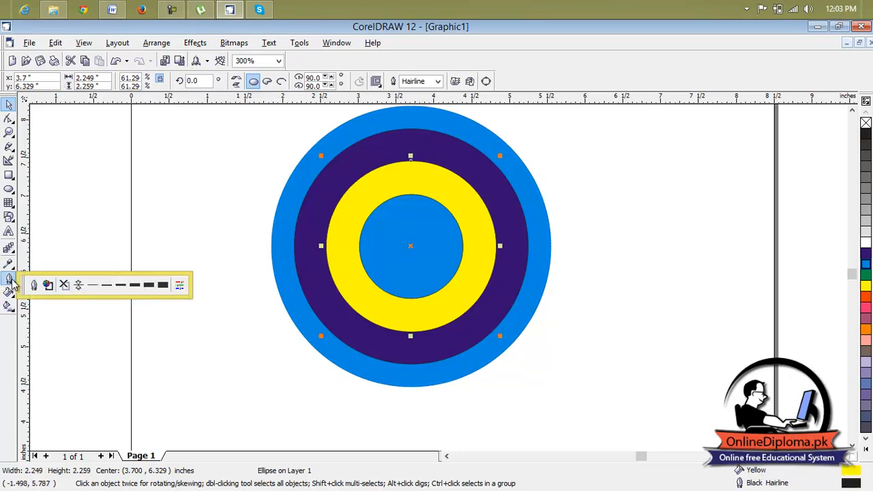
click(65, 285)
Step: Remove the outline from the innermost cyan circle and clear the selection
scroll(479, 238, down, 1)
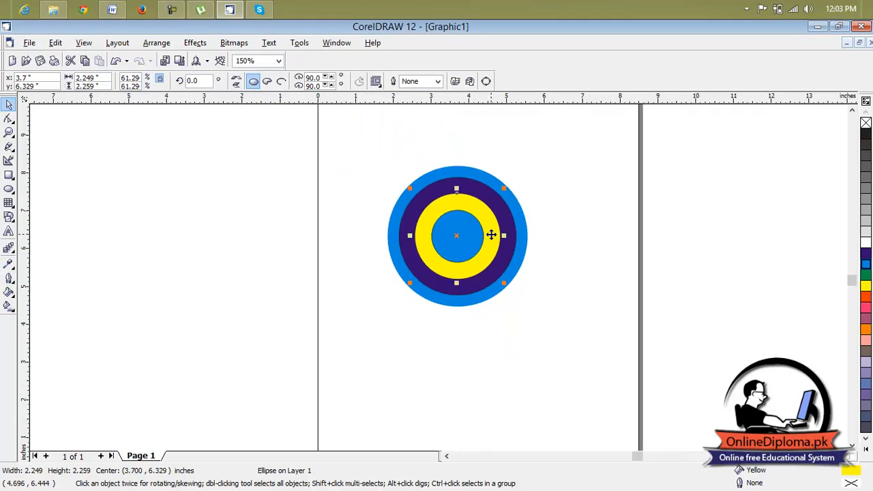
click(454, 233)
click(9, 280)
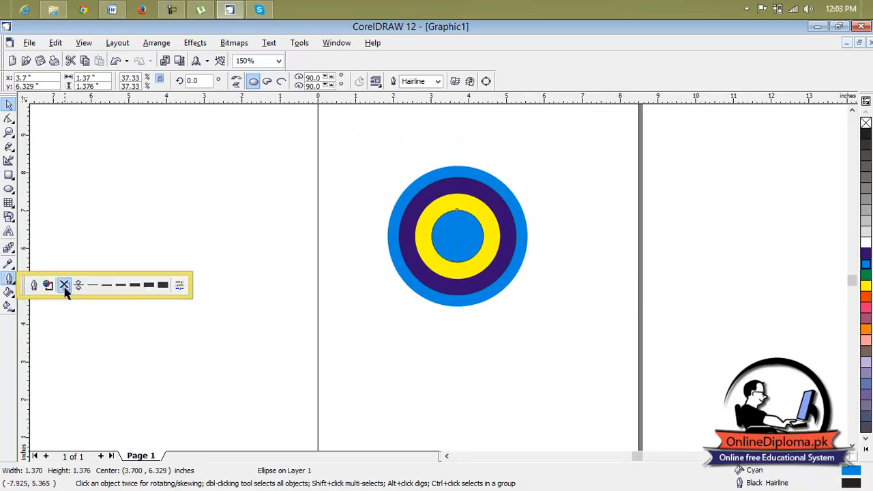
click(65, 288)
click(550, 240)
scroll(549, 240, down, 1)
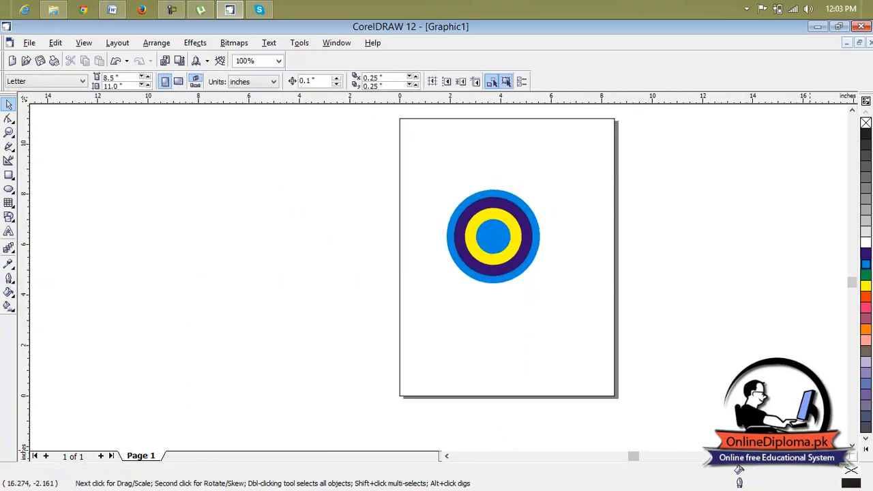
Step: Delete all the concentric circles, including the outermost cyan one, to leave the page empty
click(843, 455)
click(843, 455)
click(843, 455)
scroll(219, 242, up, 2)
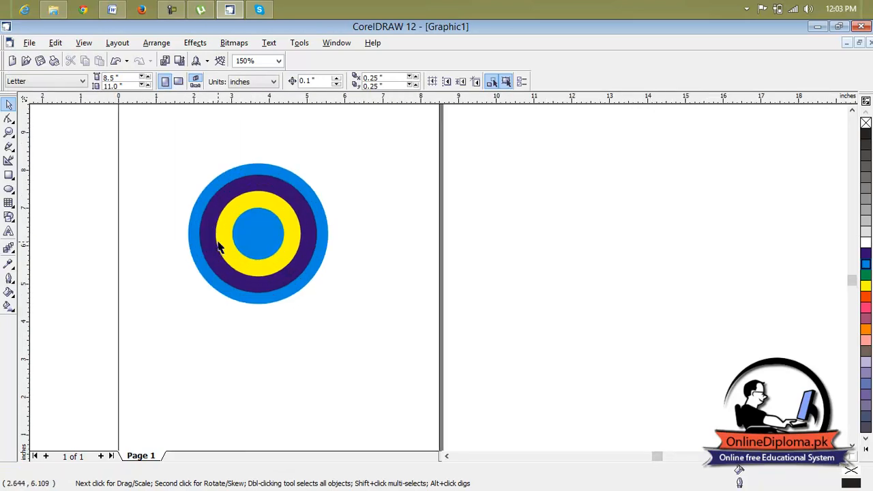
scroll(217, 242, down, 1)
scroll(217, 242, down, 1)
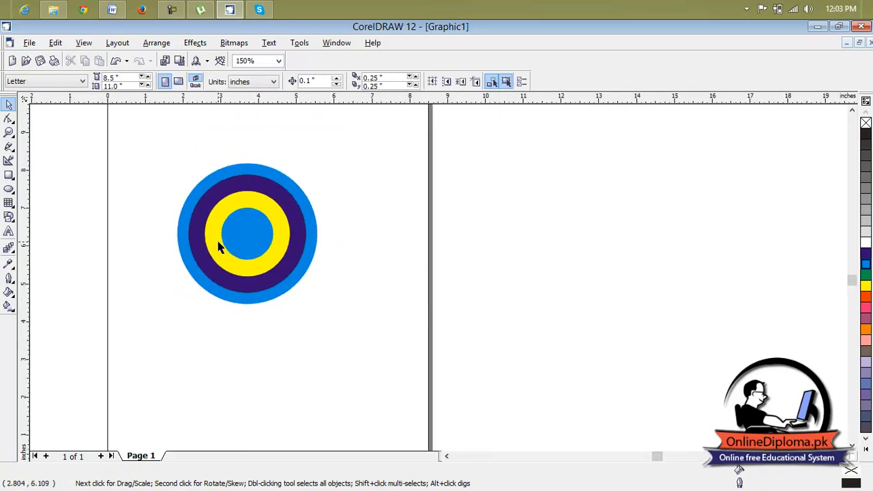
scroll(218, 247, down, 1)
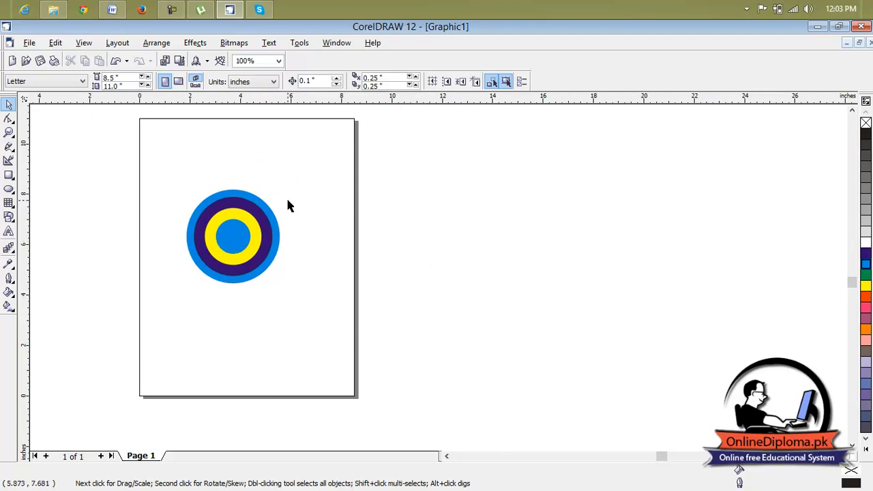
drag(295, 188, 185, 320)
key(Delete)
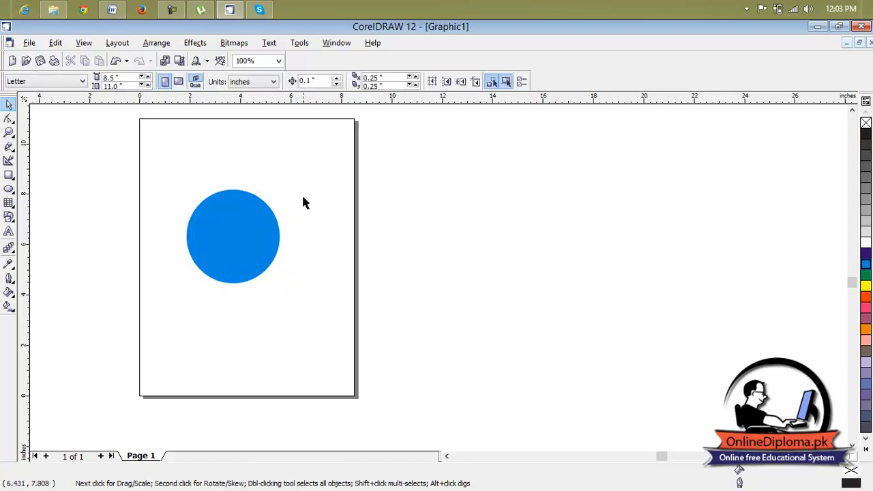
drag(283, 214, 201, 307)
click(217, 272)
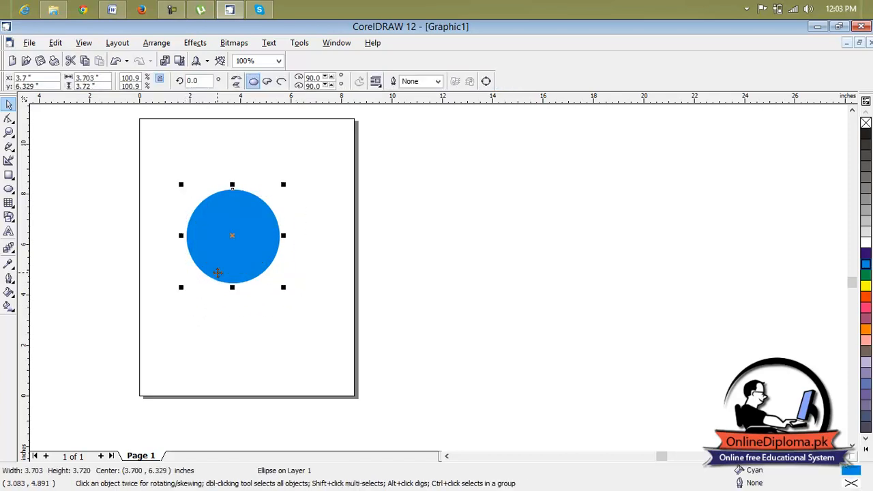
key(Delete)
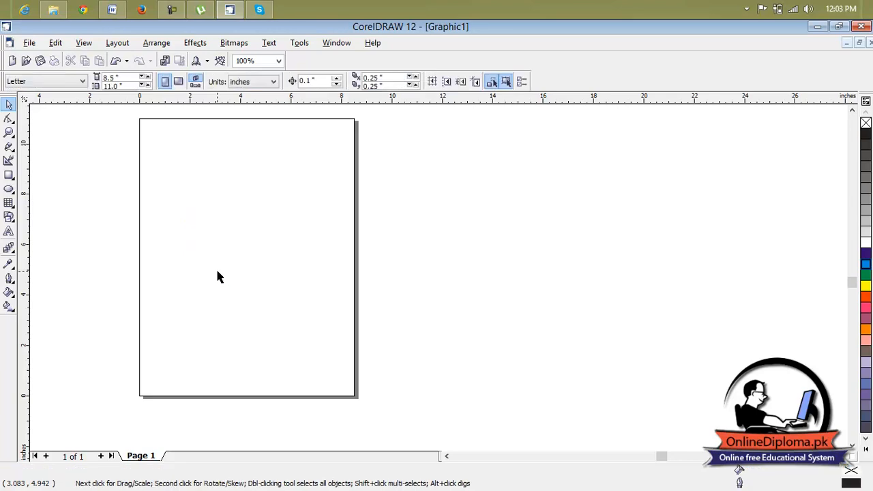
Step: Draw a large upright ellipse near the middle of the page and a tiny one about 0.25 inches wide beside its lower-right edge
click(9, 189)
drag(165, 201, 272, 321)
drag(278, 318, 285, 312)
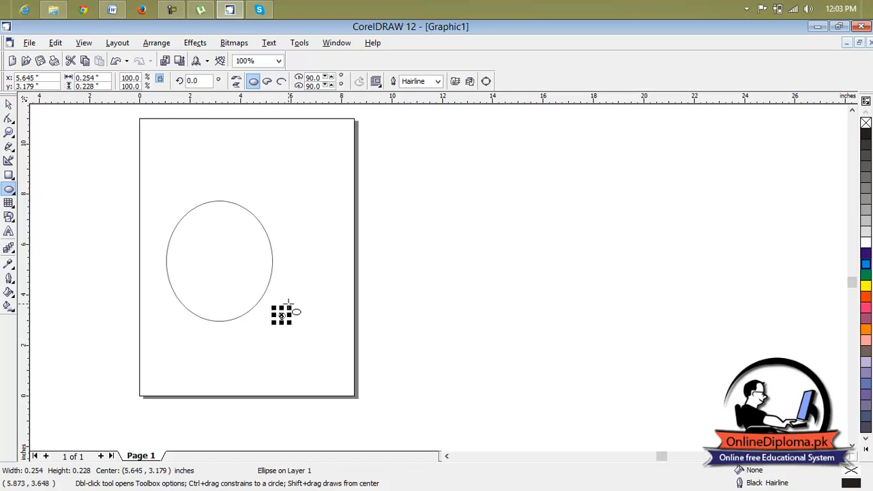
Step: Delete the tiny ellipse and select the large ellipse on the page
key(Delete)
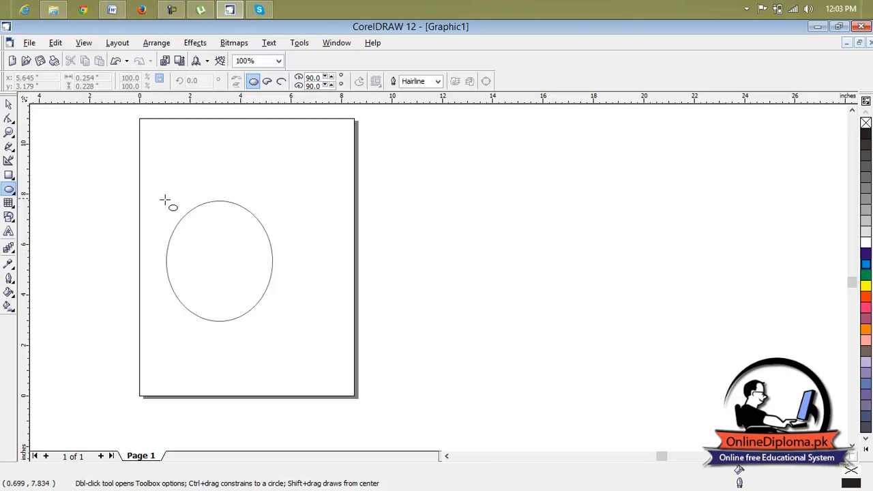
click(9, 103)
click(234, 259)
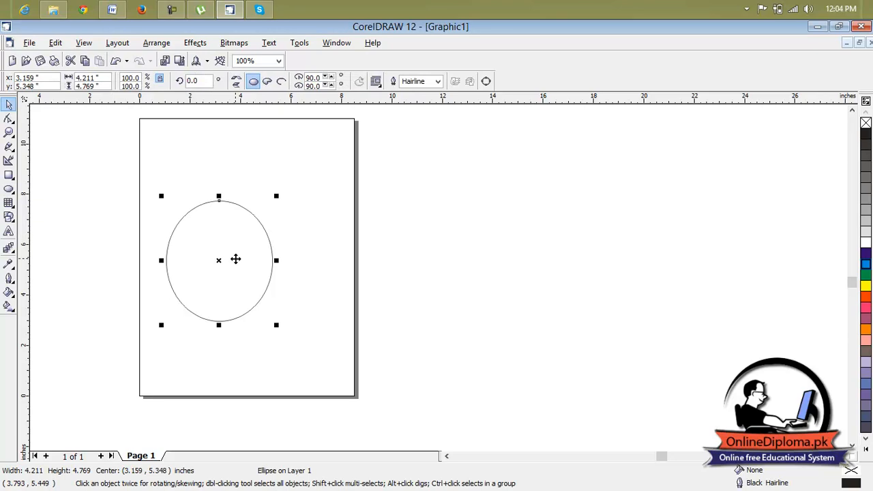
Step: Duplicate the large ellipse and place the copy overlapping it up and to the right, centred at about x 3.71, y 6.41 inches
key(ctrl+d)
drag(235, 260, 251, 246)
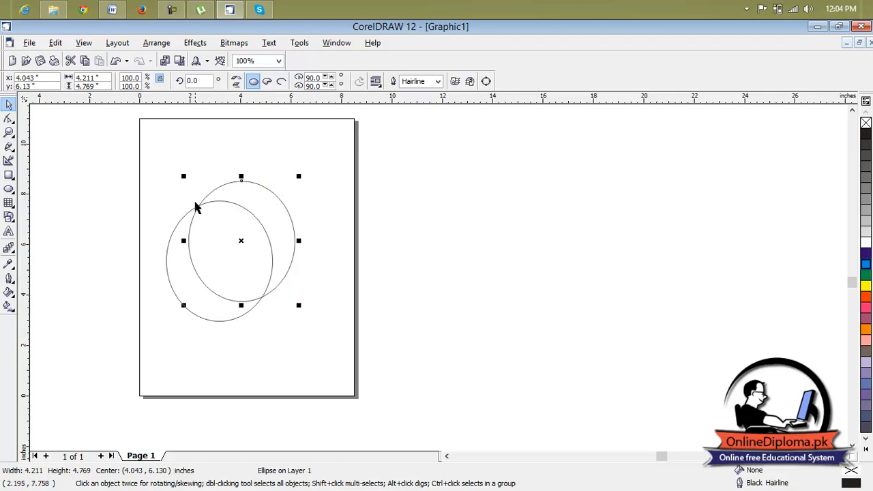
mouse_move(243, 240)
mouse_down()
mouse_move(246, 256)
mouse_move(226, 229)
mouse_move(235, 235)
mouse_up()
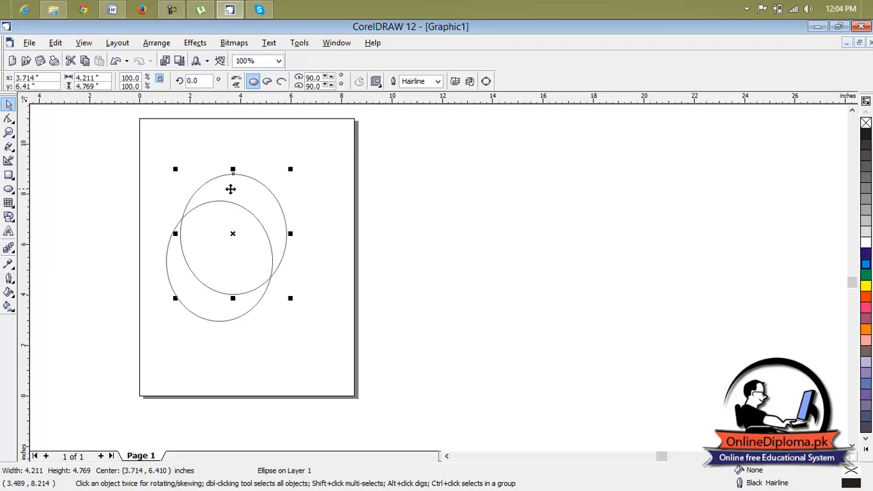
Step: Try removing the outline of the unfilled upper ellipse, and undo the removal
right_click(864, 124)
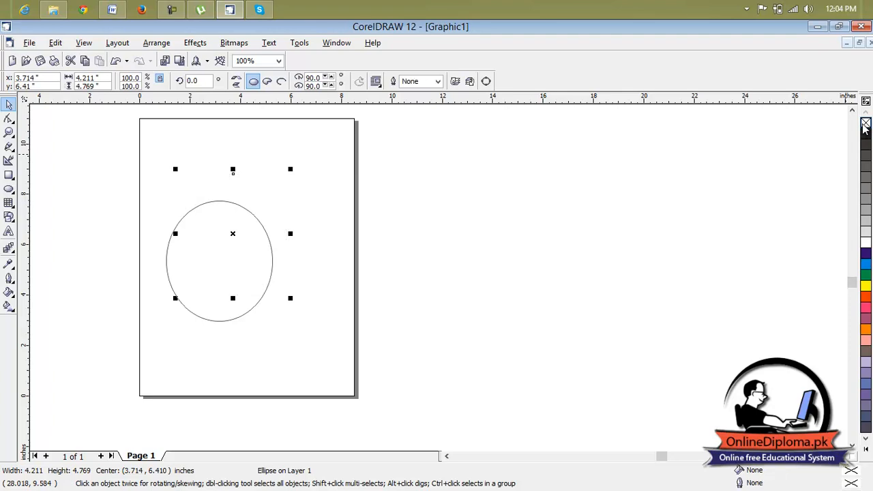
click(409, 249)
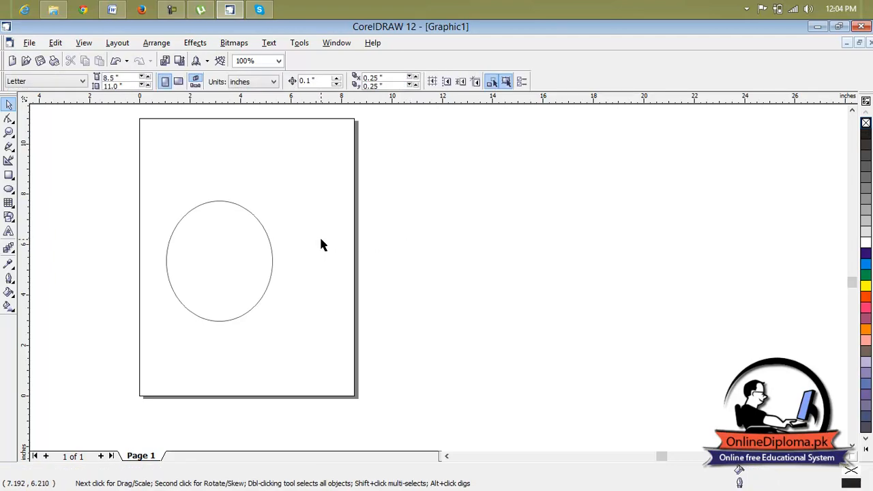
key(ctrl+z)
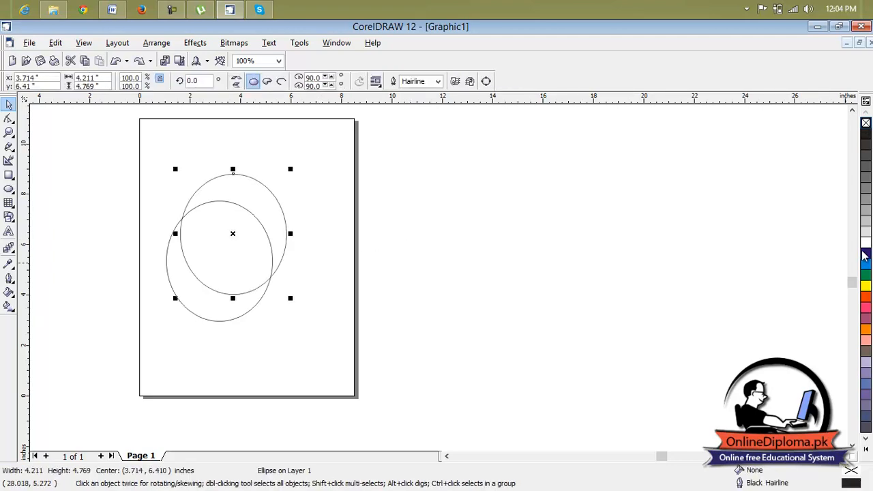
Step: Fill the upper ellipse with White, try removing its outline, and undo only the outline removal
click(865, 246)
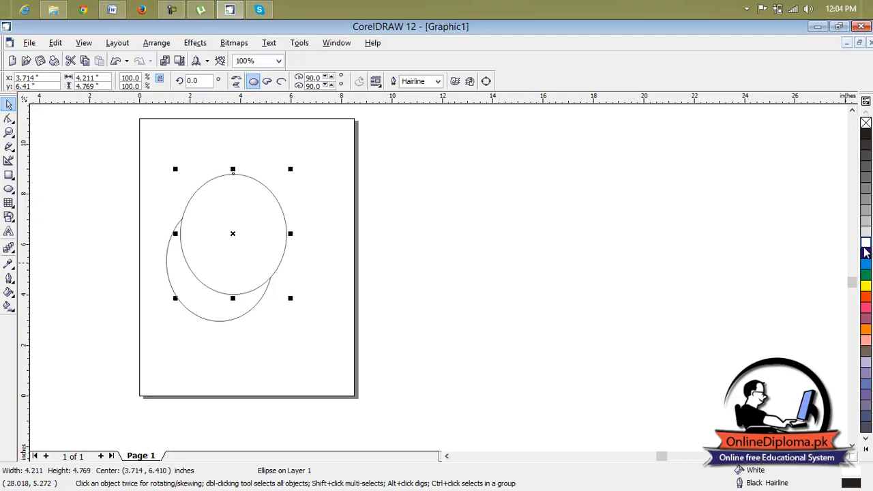
scroll(218, 297, up, 1)
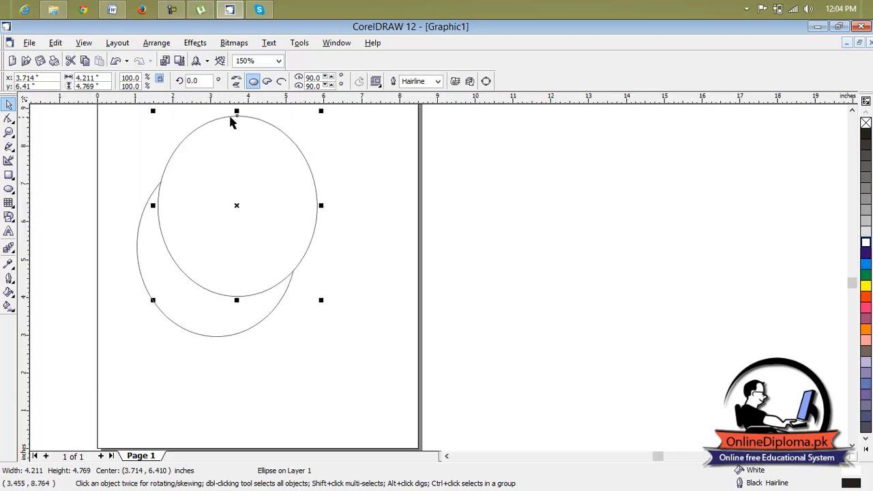
right_click(864, 124)
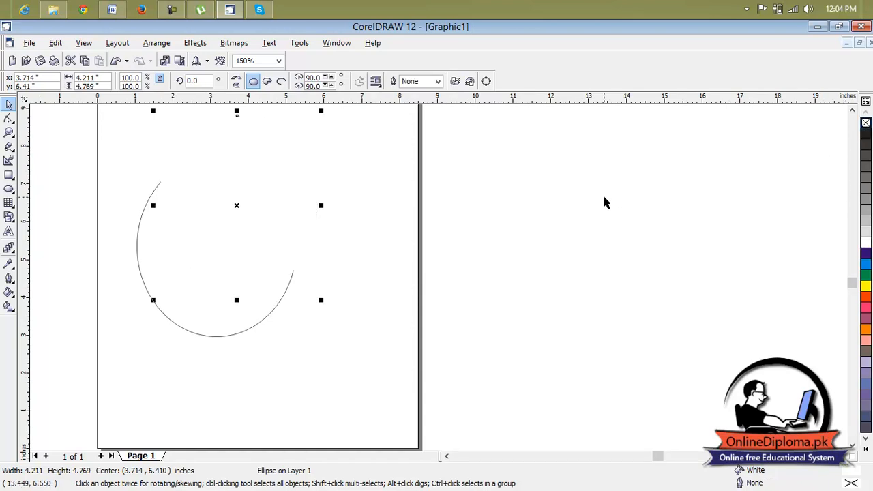
key(ctrl+z)
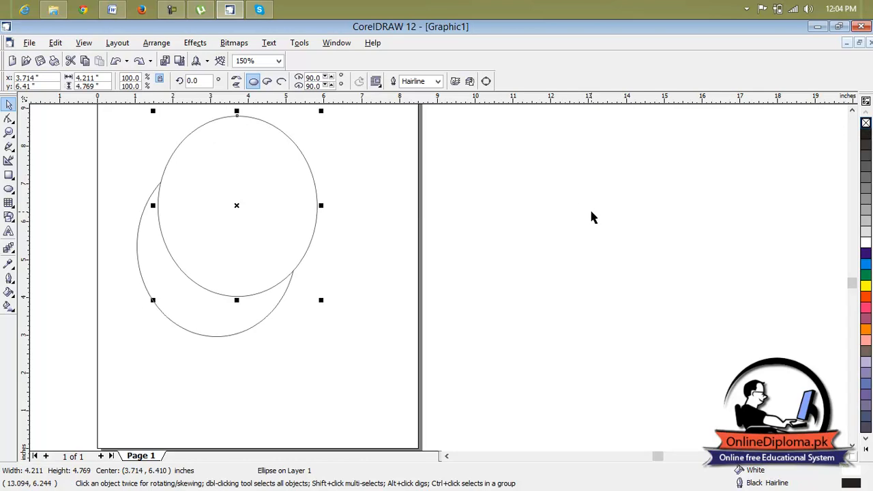
Step: Try removing the white upper ellipse's outline with the Outline tool, and undo both the removal and the white fill
click(9, 278)
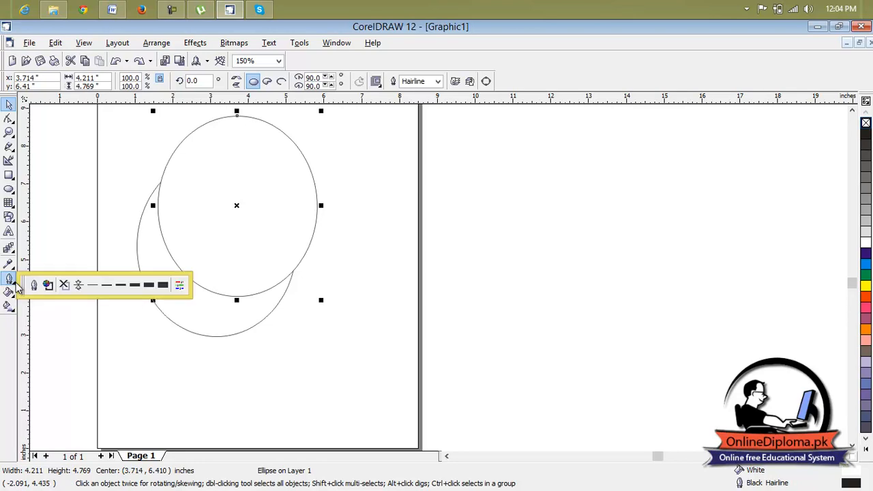
click(63, 285)
click(325, 249)
click(266, 283)
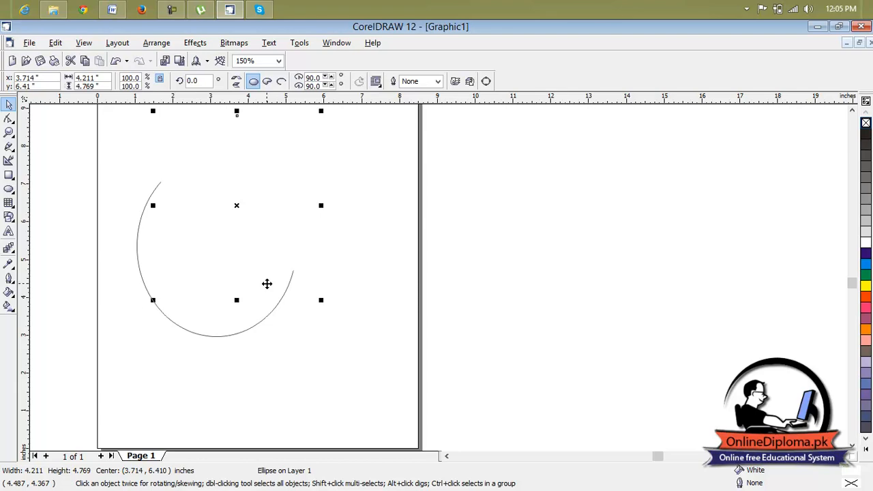
click(320, 285)
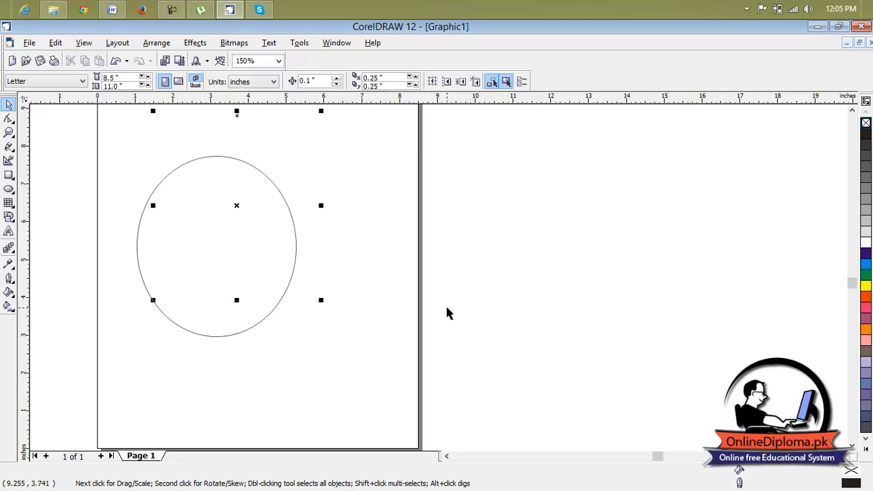
key(ctrl+z)
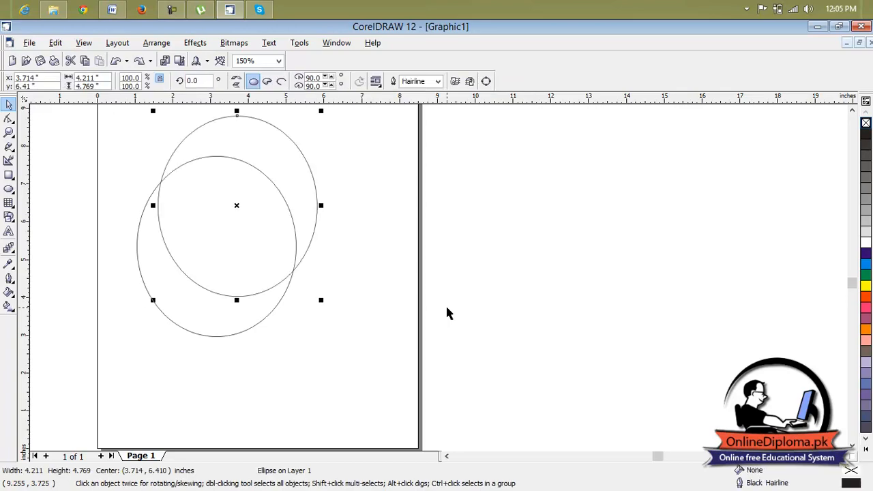
Step: Shift the upper ellipse slightly to about x 3.68, y 6.36 inches and fill the lower ellipse with White
click(416, 296)
mouse_move(262, 256)
mouse_down()
mouse_move(303, 281)
mouse_move(378, 294)
mouse_move(259, 250)
mouse_move(261, 259)
mouse_up()
click(239, 319)
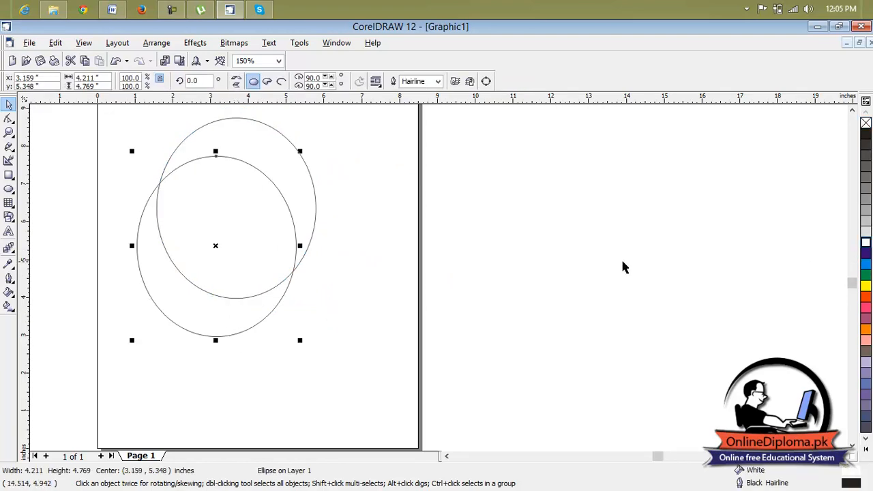
Step: Try removing the outline of the shifted upper ellipse while it has no fill, and undo the removal
click(284, 209)
right_click(865, 123)
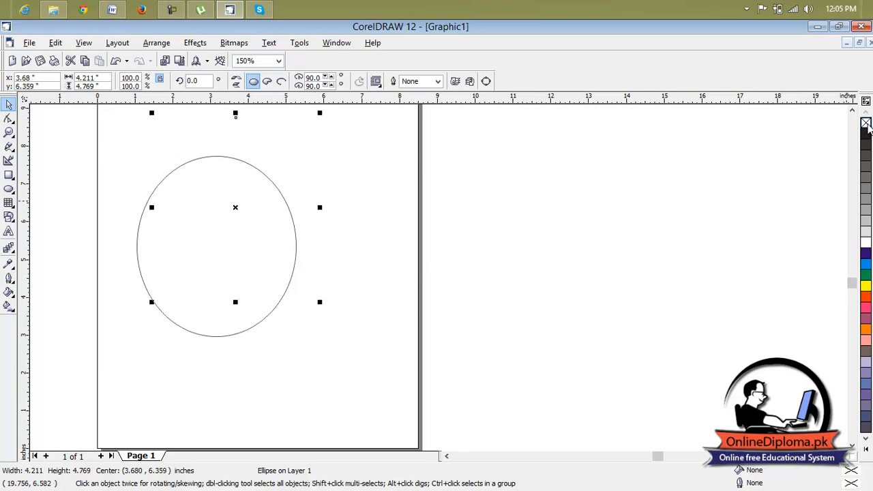
key(ctrl+z)
Step: Fill the upper ellipse with White and remove its outline to mask the lower ellipse into a crescent
click(866, 242)
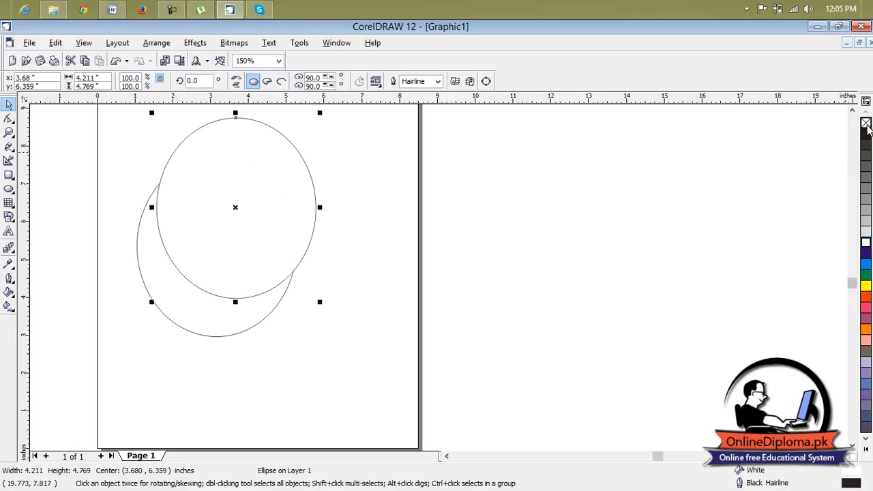
right_click(867, 124)
click(344, 259)
scroll(346, 260, down, 2)
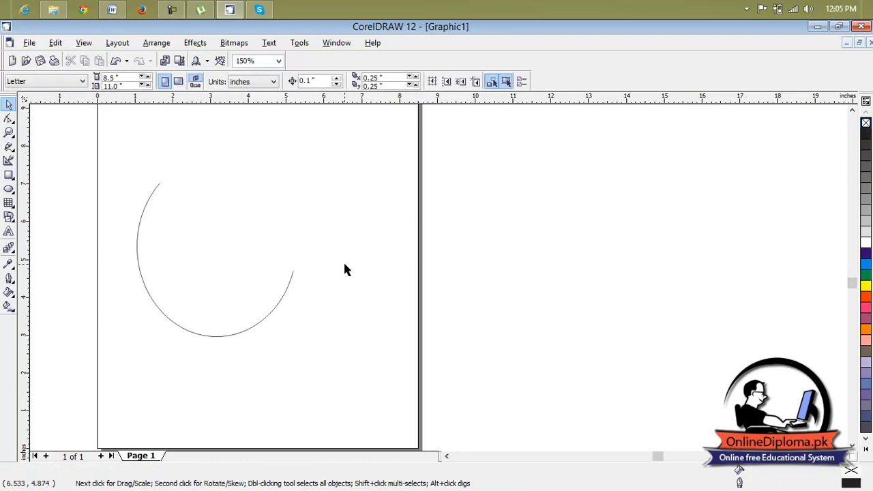
click(302, 283)
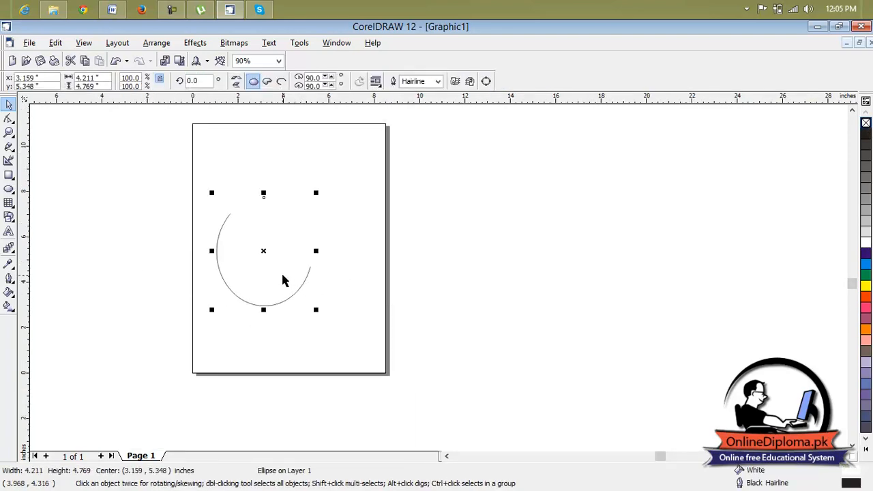
Step: Undo the upper ellipse's outline removal and white fill, and delete that ellipse
key(ctrl+z)
key(ctrl+z)
click(380, 263)
click(316, 272)
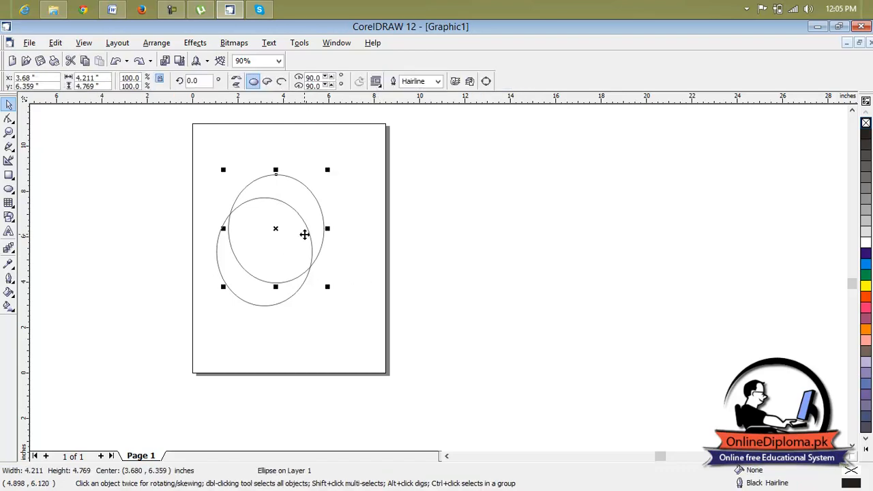
scroll(304, 235, up, 1)
drag(311, 225, 534, 263)
key(Delete)
Step: Fill the remaining ellipse with 10% Black, and change its fill to White
click(253, 247)
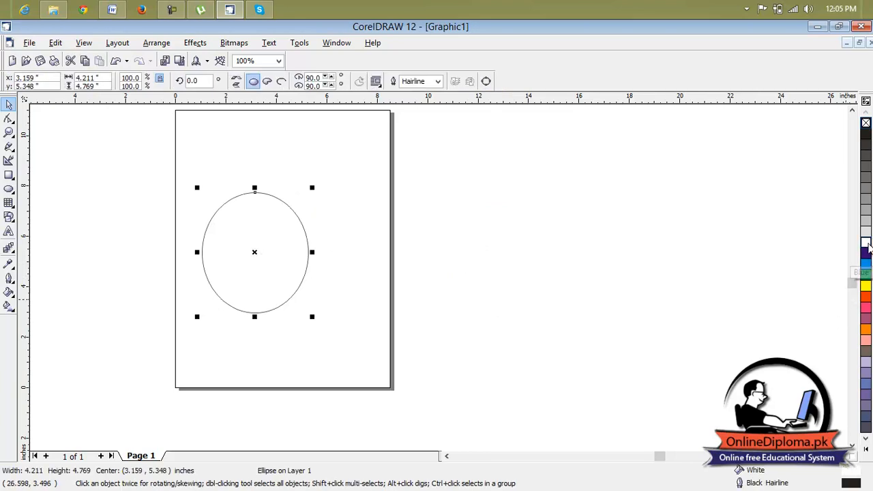
click(866, 232)
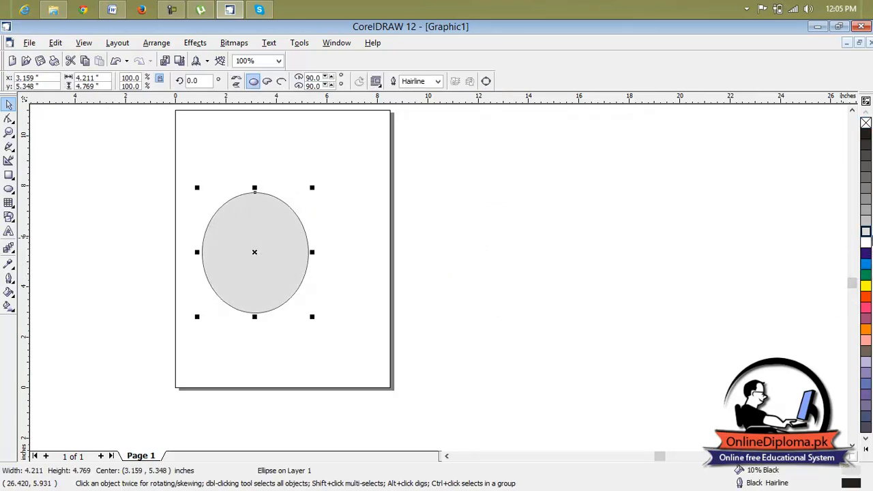
click(866, 242)
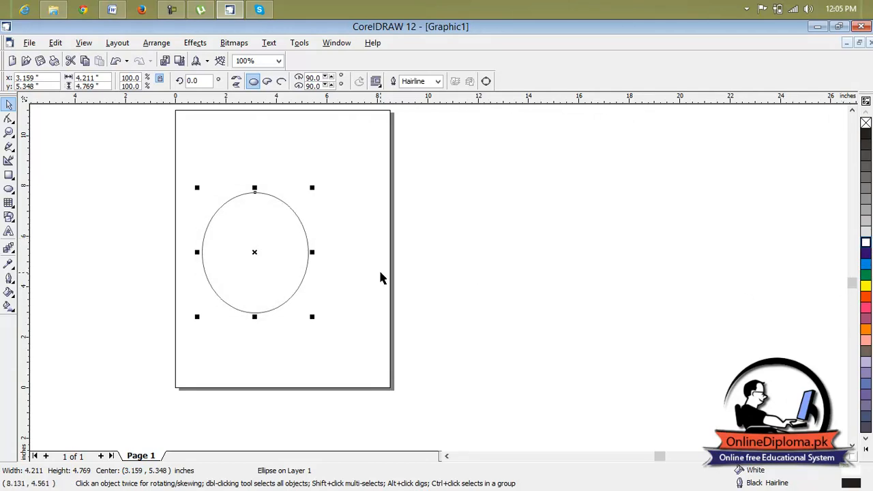
Step: Open the Save Drawing dialog and close it without saving
key(ctrl+s)
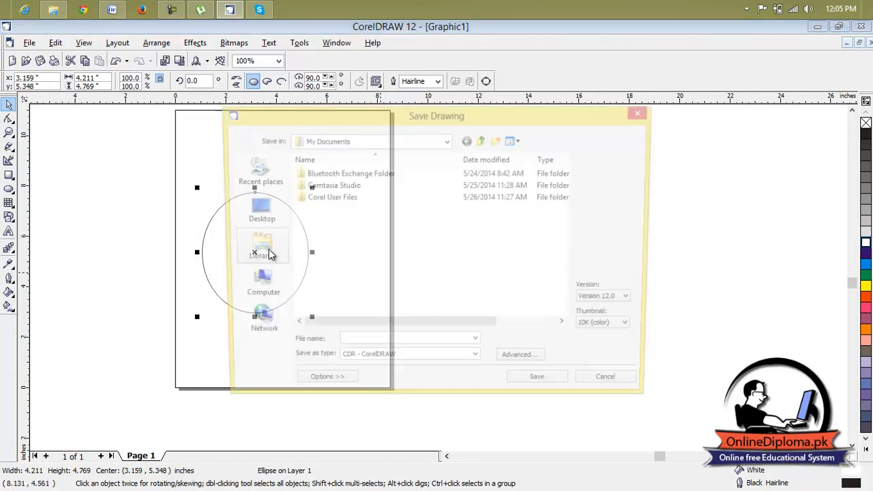
click(644, 113)
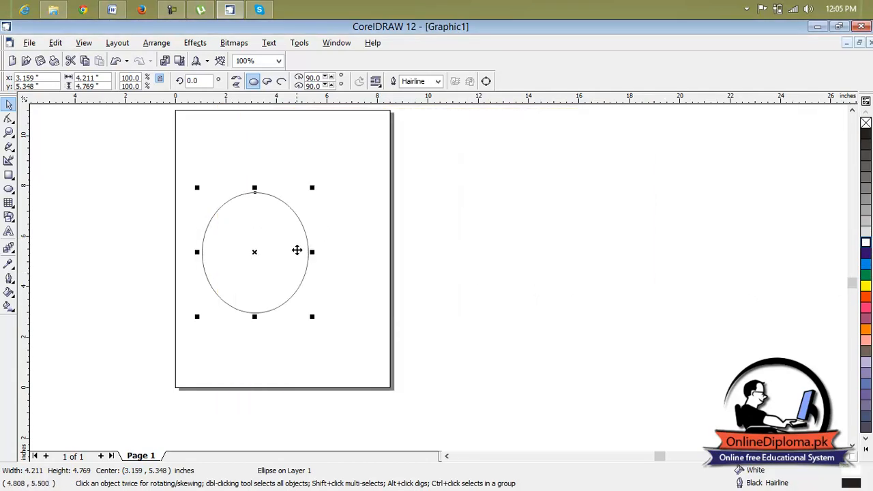
Step: Place a copy of the ellipse centred at about x 3.71, y 6.28 inches, filling the copy Blue and the lower ellipse Cyan
drag(297, 250, 283, 234)
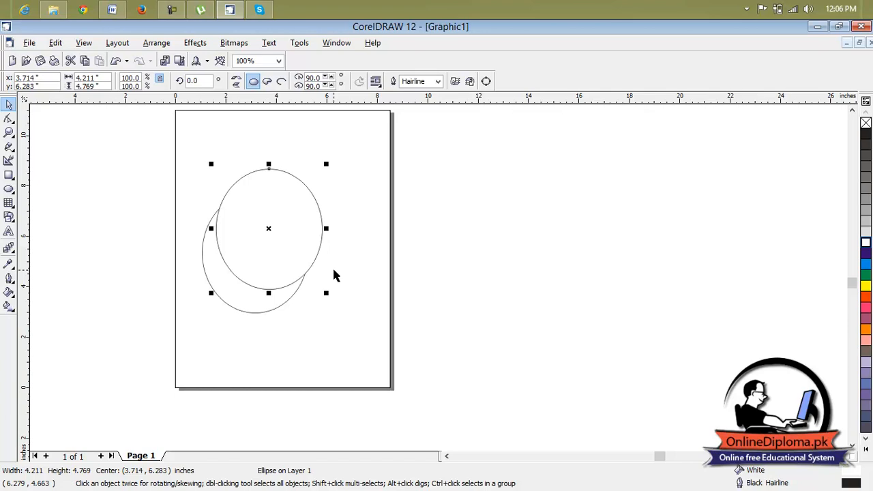
click(864, 254)
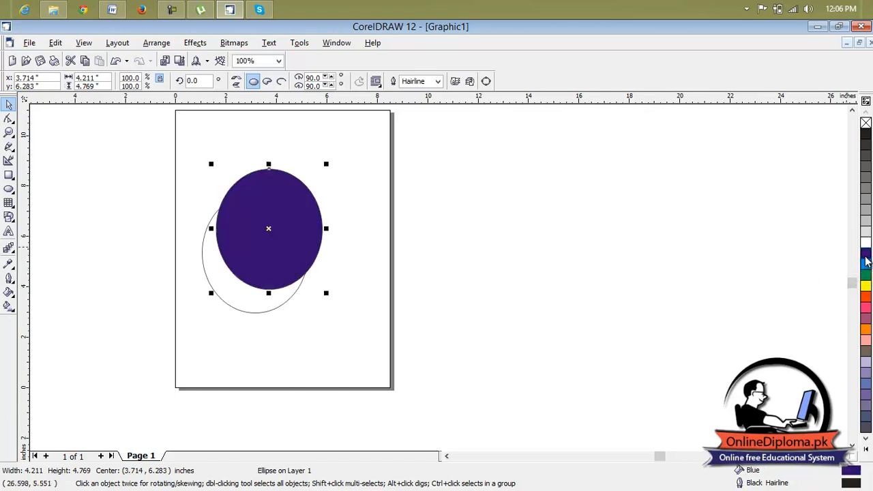
click(265, 303)
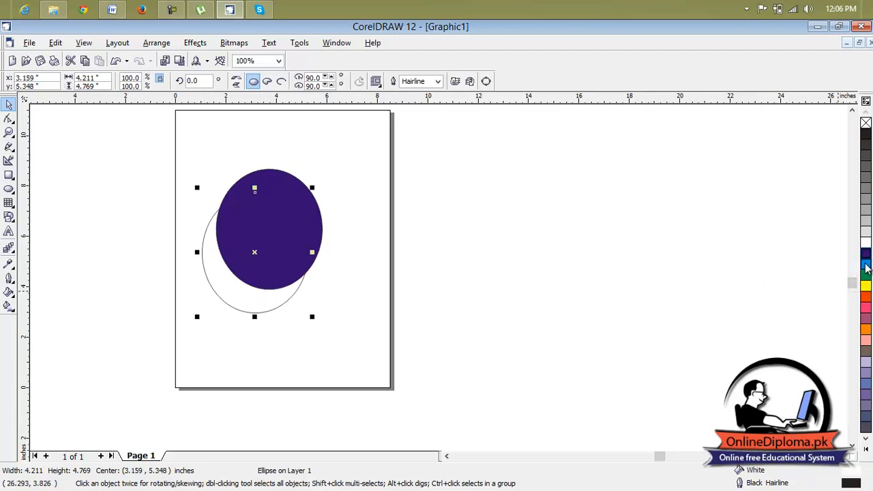
click(865, 264)
Step: Change the front ellipse's fill to White and remove its outline, leaving a cyan crescent with nothing selected
click(289, 232)
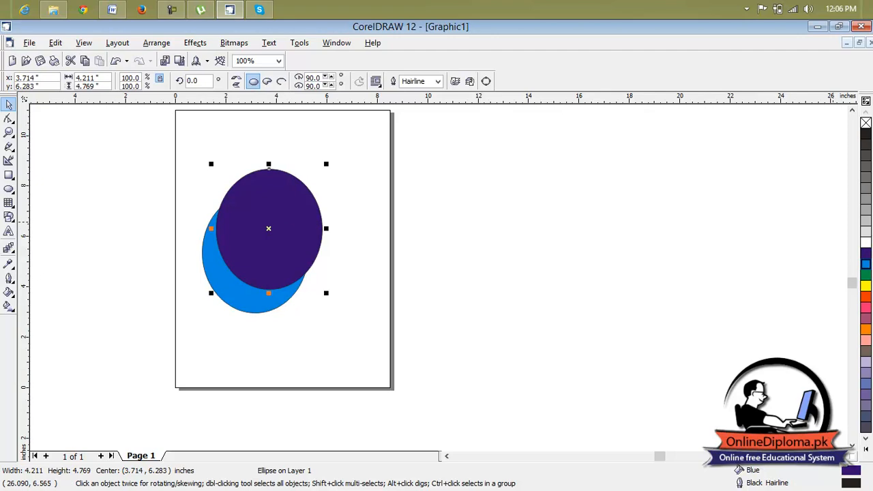
click(864, 243)
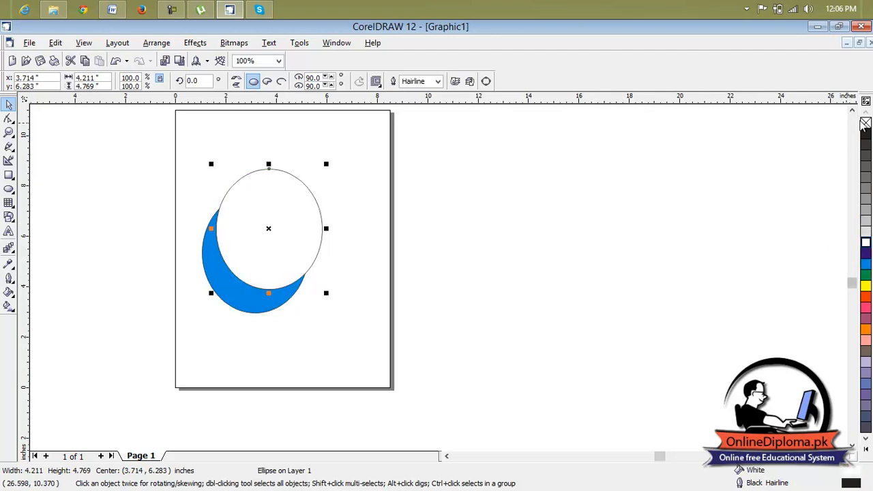
right_click(865, 123)
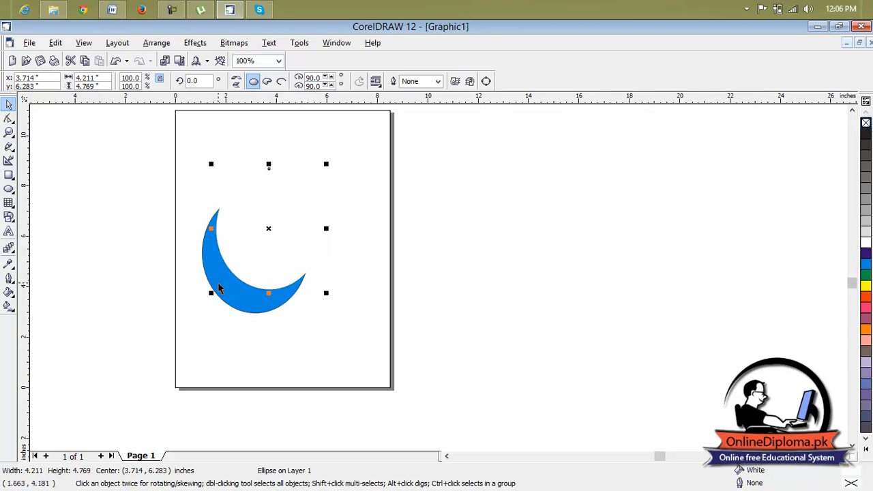
click(319, 281)
Step: Change the fill of the cyan crescent's ellipse to White
scroll(267, 293, up, 3)
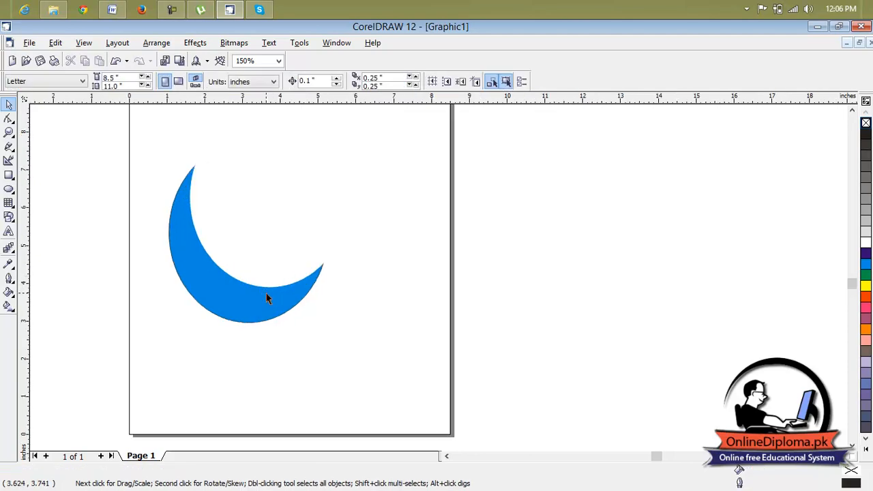
scroll(267, 293, down, 1)
click(267, 294)
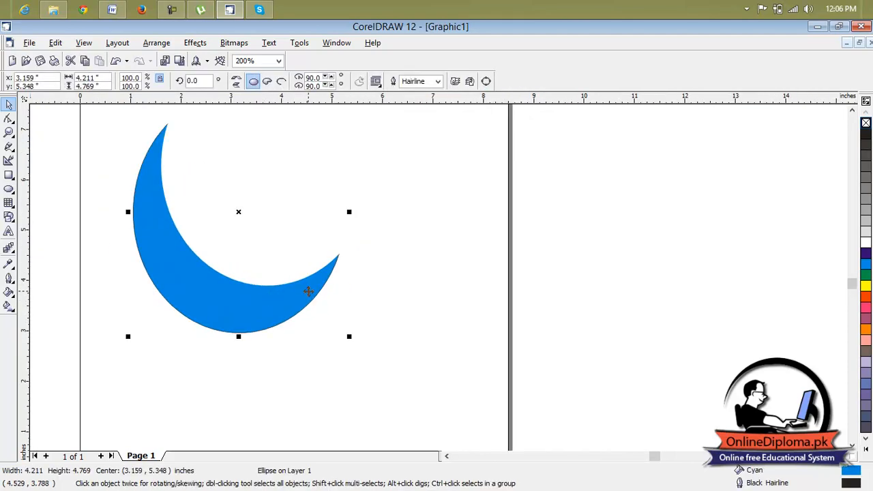
click(865, 240)
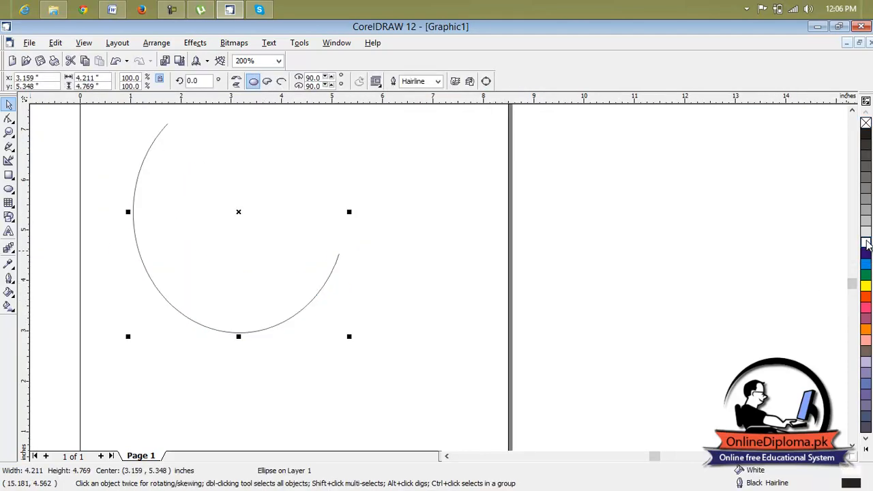
Step: Fill the crescent's lower ellipse with Black, then delete that ellipse from the page
click(866, 136)
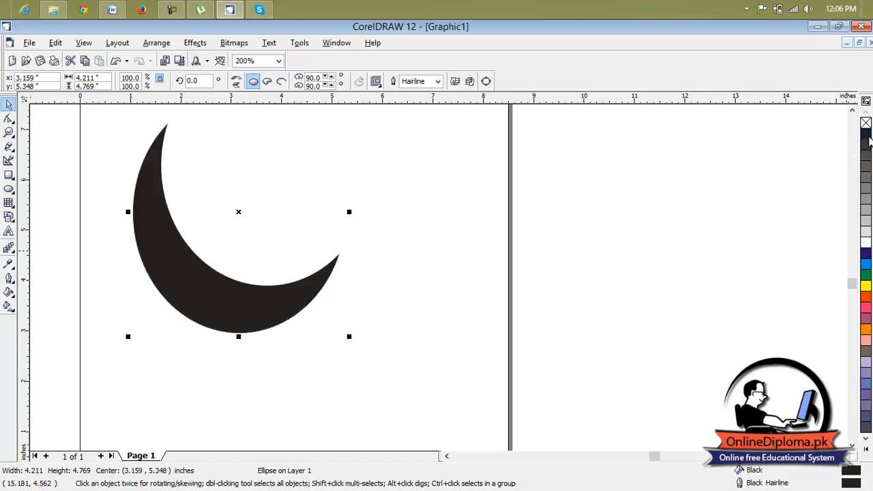
click(388, 302)
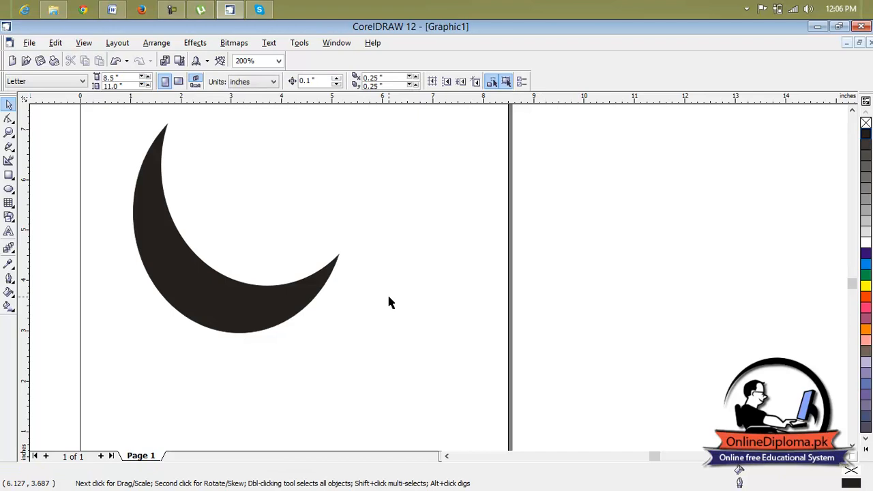
scroll(389, 302, down, 1)
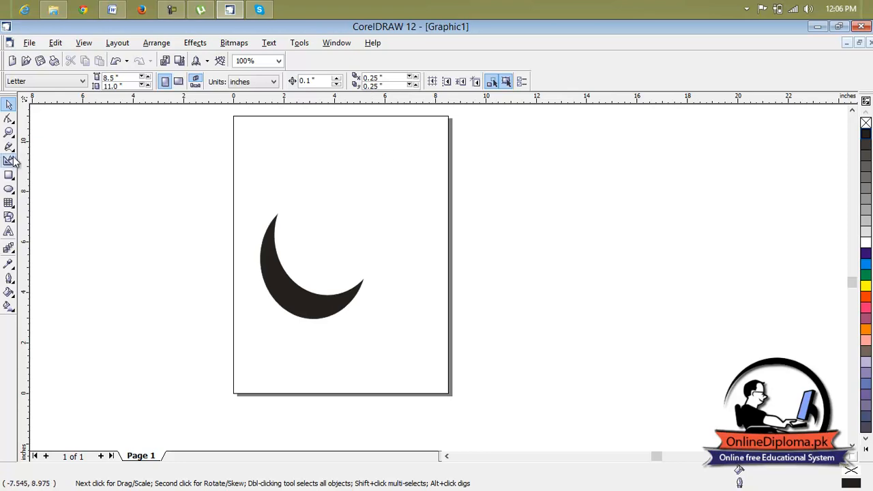
click(280, 278)
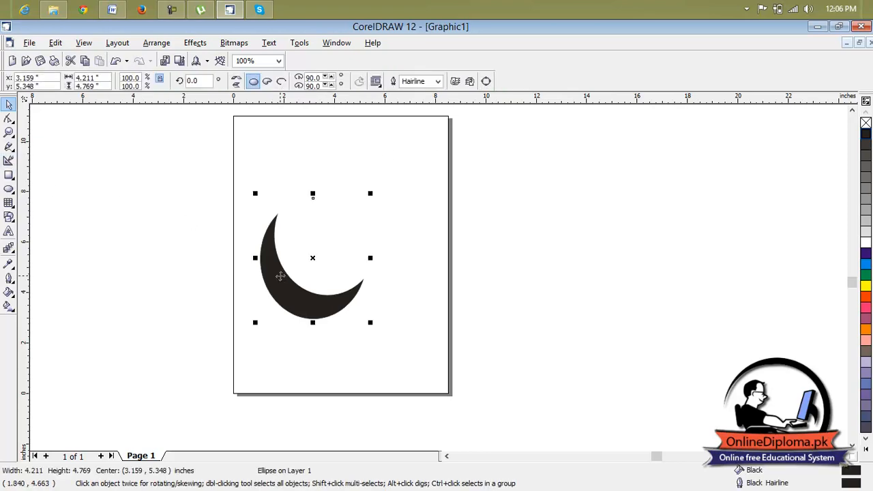
key(Delete)
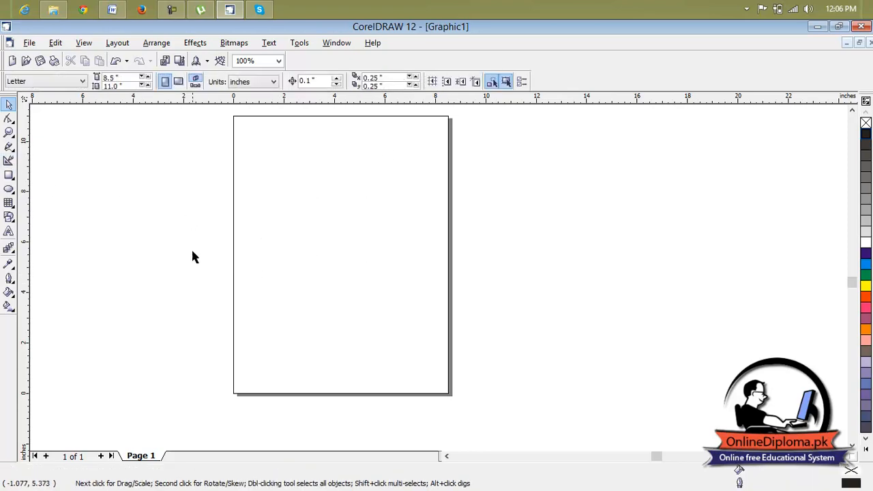
Step: Draw a rectangle about 7.08 by 8.32 inches inside the page and fill it with Black
click(9, 175)
click(11, 175)
click(33, 181)
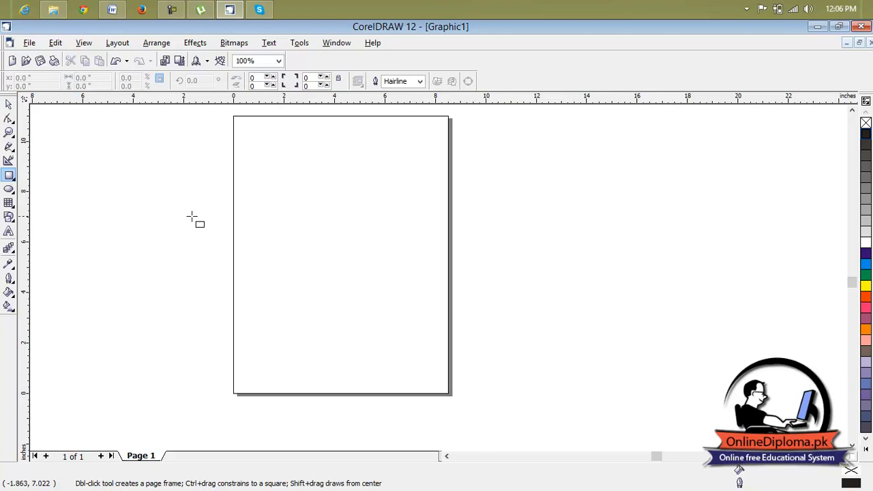
click(252, 151)
drag(252, 150, 431, 360)
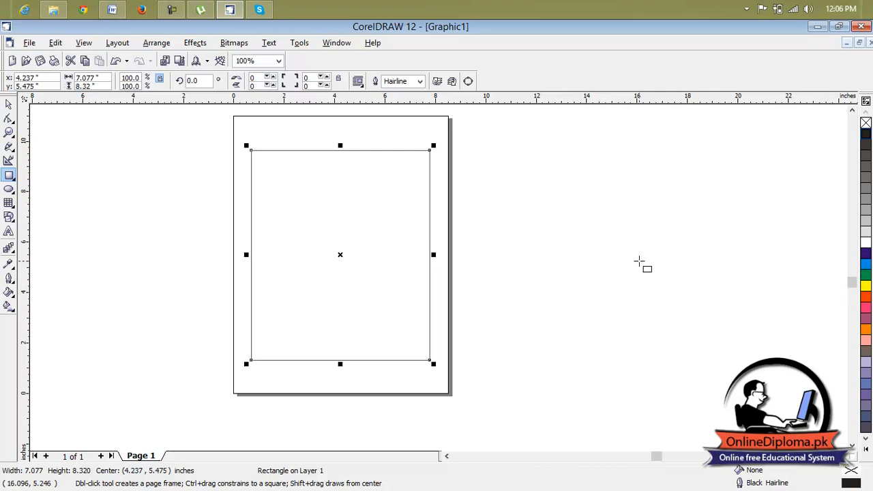
click(865, 134)
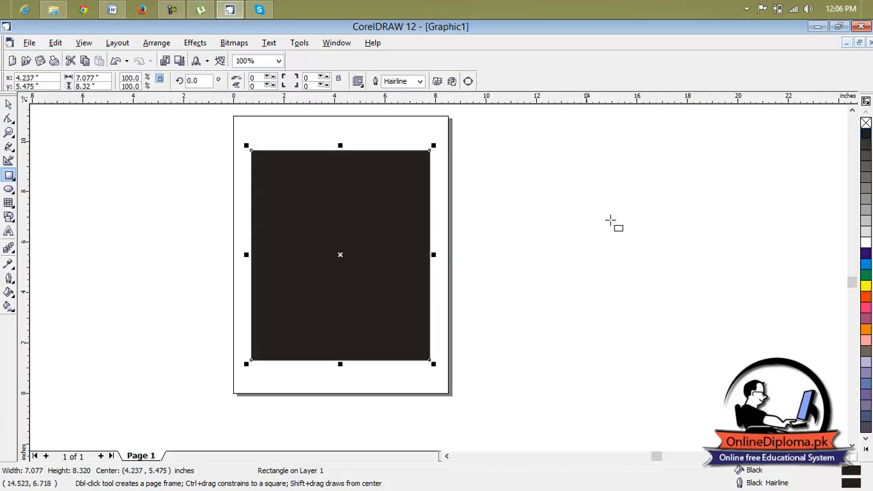
click(719, 185)
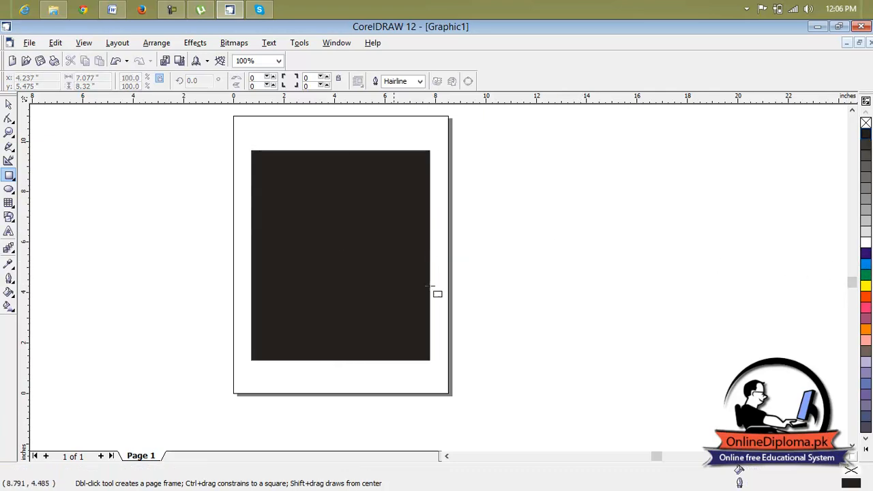
Step: Set White as the default fill for new graphics and draw an ellipse about 4.29 by 3.53 inches inside the black rectangle
click(8, 193)
click(35, 195)
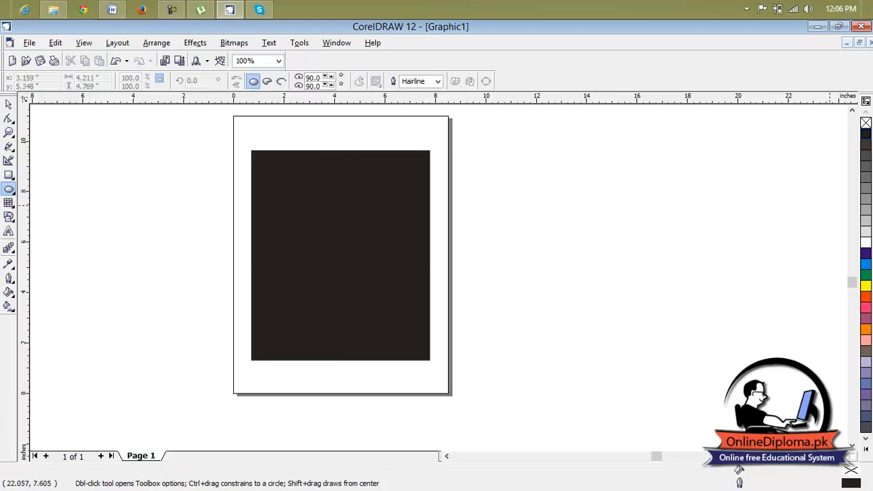
click(865, 243)
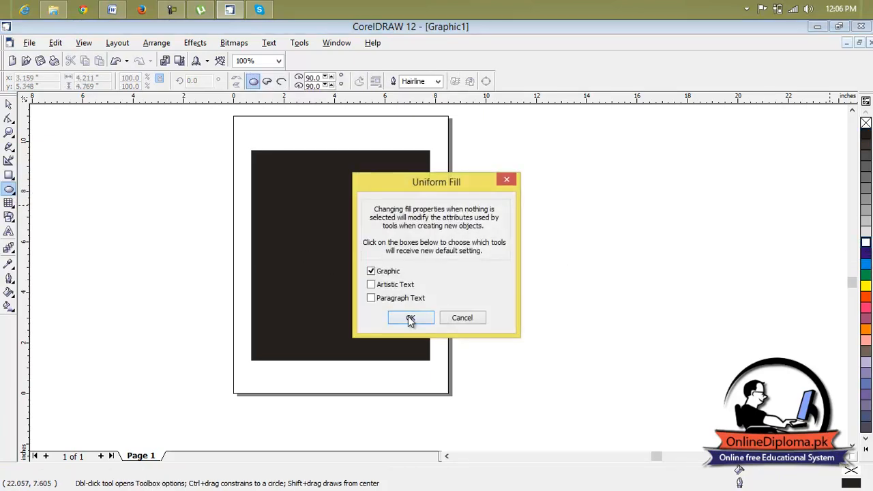
click(411, 319)
drag(279, 208, 395, 306)
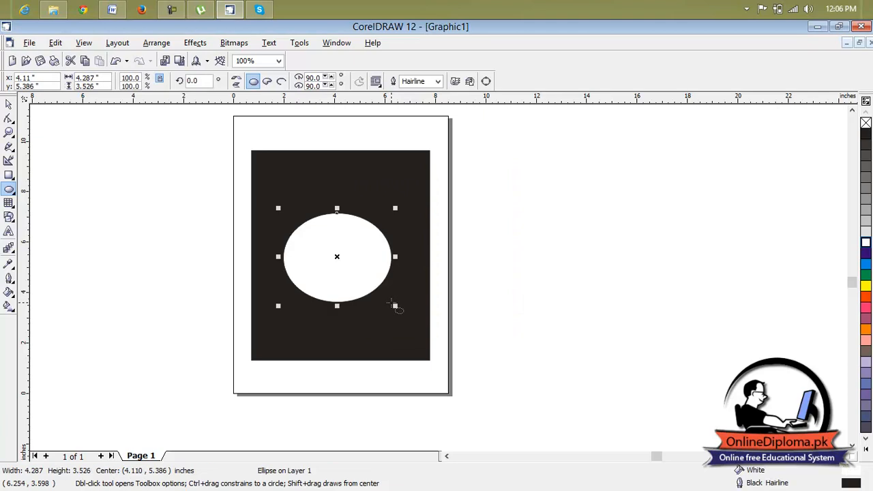
Step: Place a copy of the white ellipse centred at about x 4.45, y 5.99 inches and fill it Black, forming a white crescent
scroll(342, 258, up, 1)
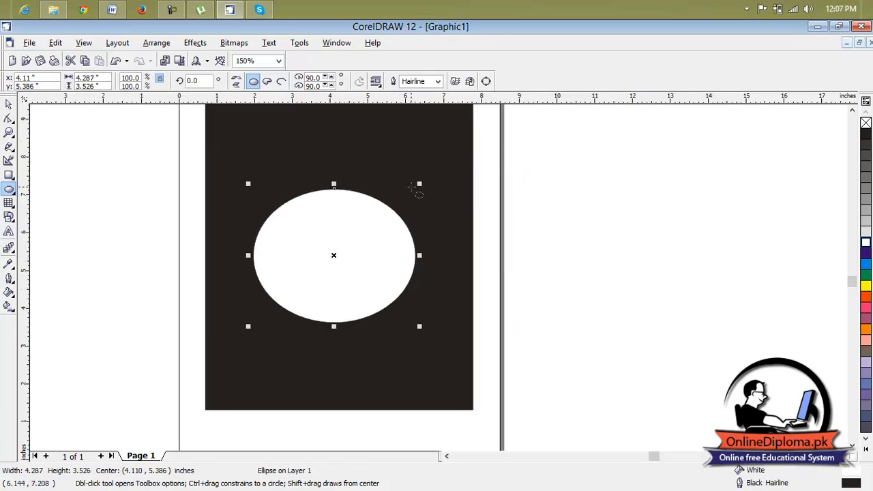
key(space)
mouse_move(343, 246)
mouse_down()
mouse_move(363, 225)
mouse_move(346, 232)
mouse_up()
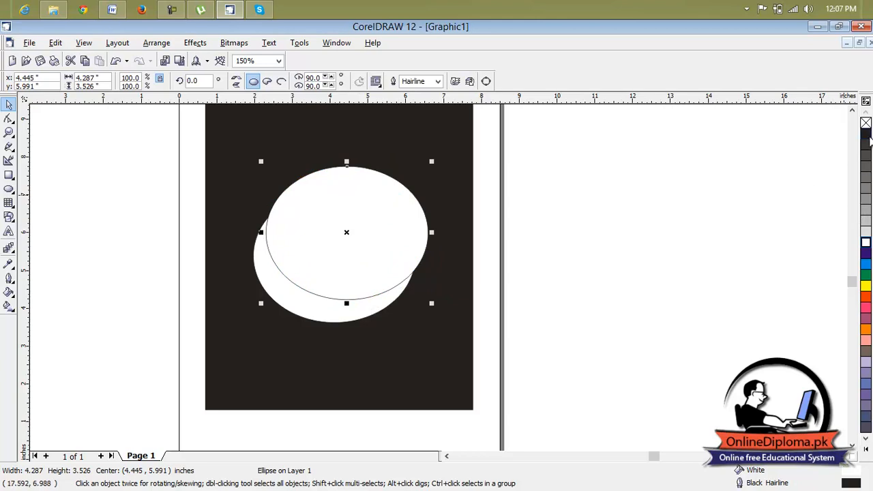
click(867, 136)
click(524, 227)
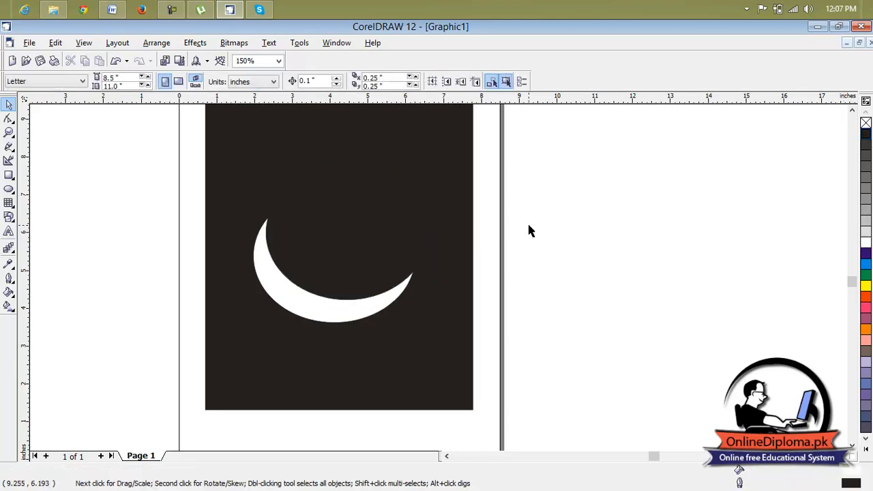
Step: Undo the crescent's ellipses one change at a time and delete the black rectangle to empty the page
scroll(353, 275, down, 1)
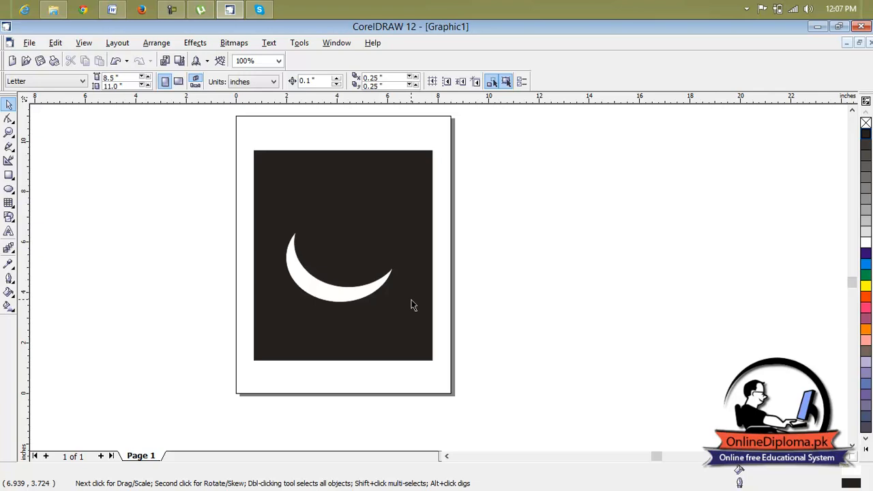
scroll(368, 279, up, 1)
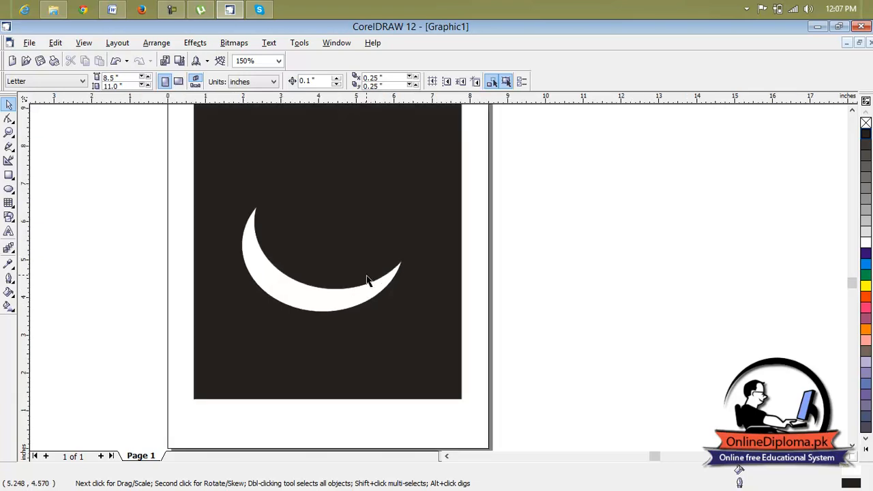
scroll(370, 276, down, 1)
click(369, 278)
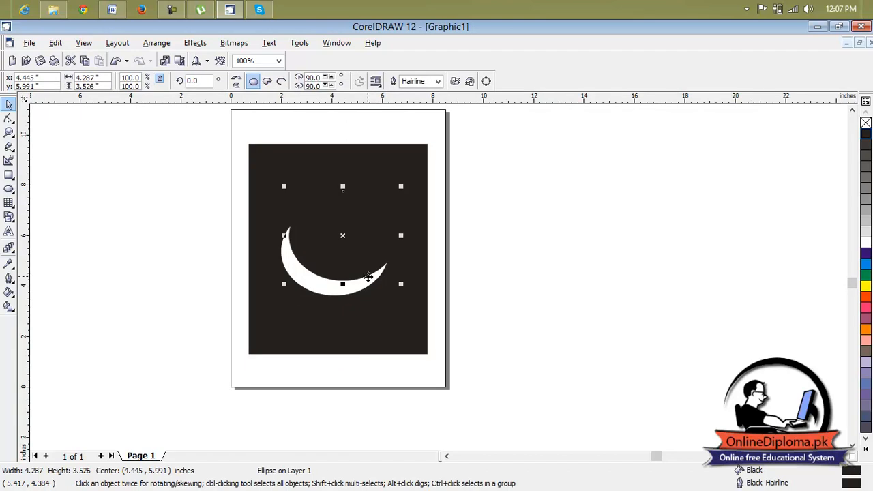
key(ctrl+z)
key(ctrl+z)
key(ctrl+z)
click(425, 197)
key(Delete)
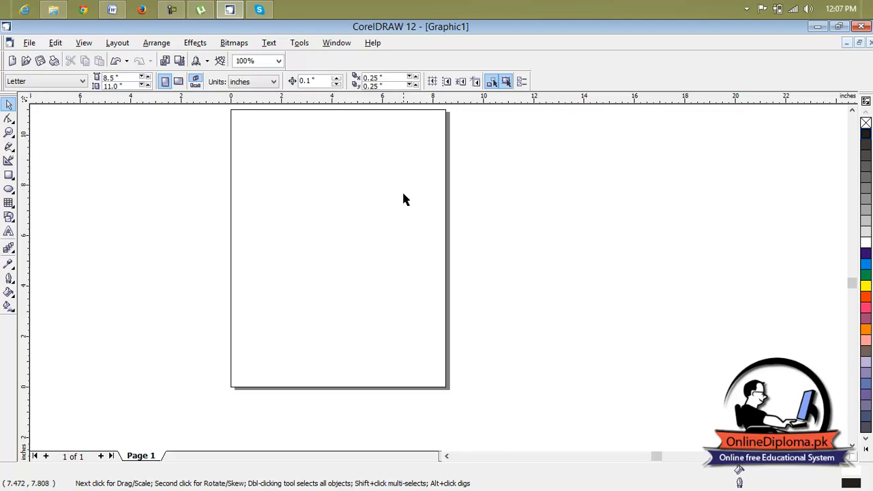
Step: Draw a tall, narrow ellipse about 0.79 by 6.32 inches on the page and switch it to rotation mode
click(9, 191)
click(35, 196)
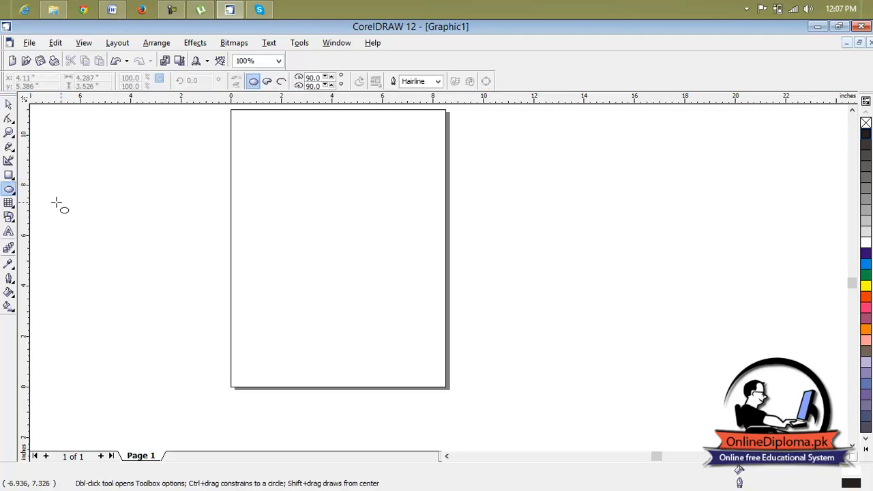
drag(267, 176, 286, 333)
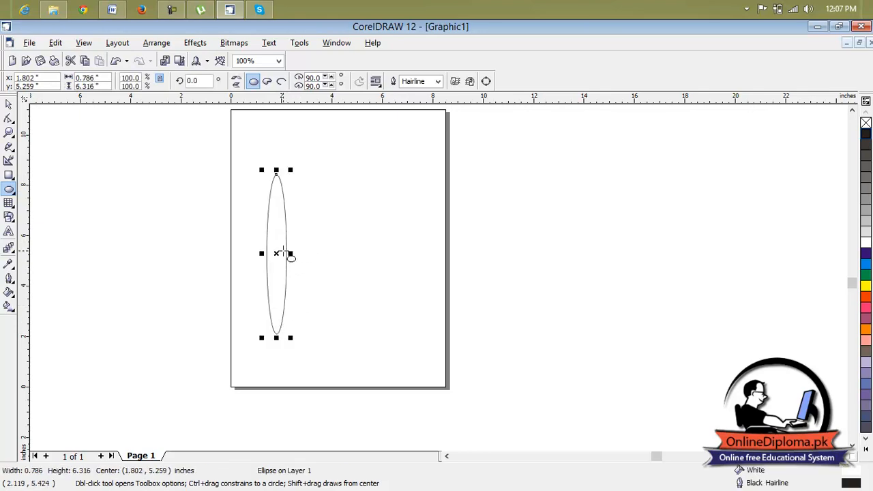
click(275, 253)
scroll(283, 265, up, 4)
scroll(247, 207, down, 4)
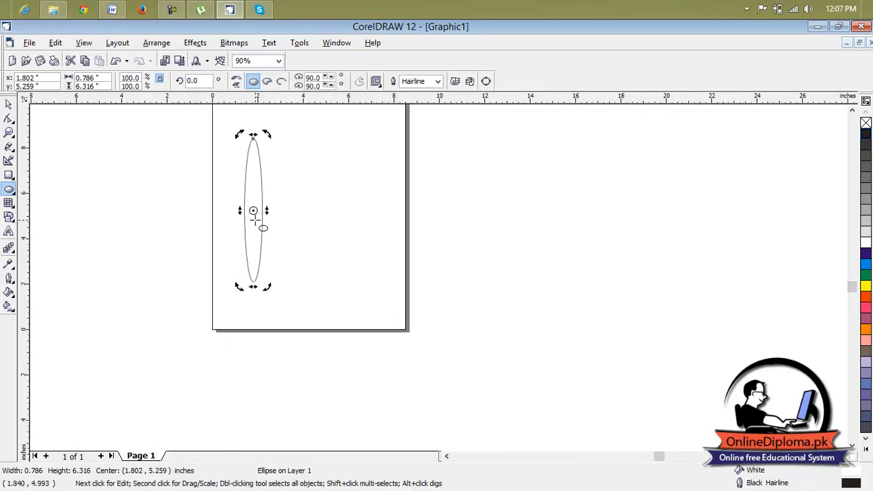
Step: Rotate the narrow ellipse around different rotation centres, finishing at about 183.9 degrees with the pivot at its own centre
drag(268, 133, 249, 265)
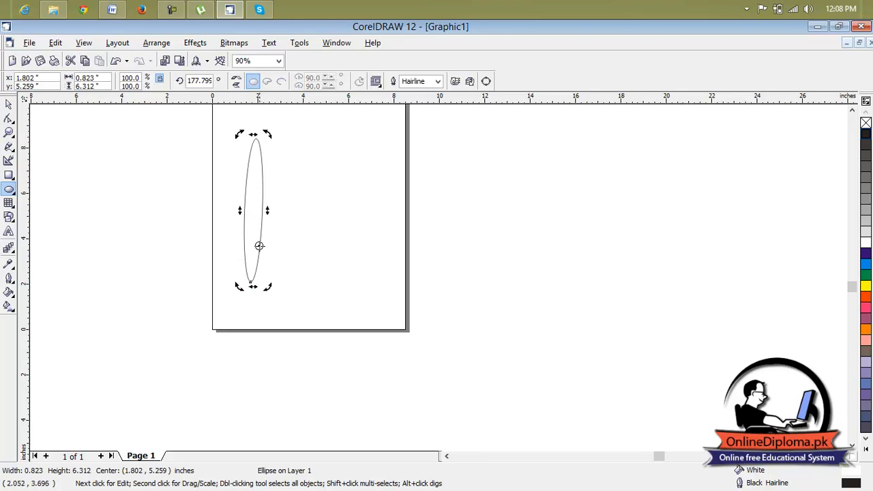
drag(274, 133, 254, 189)
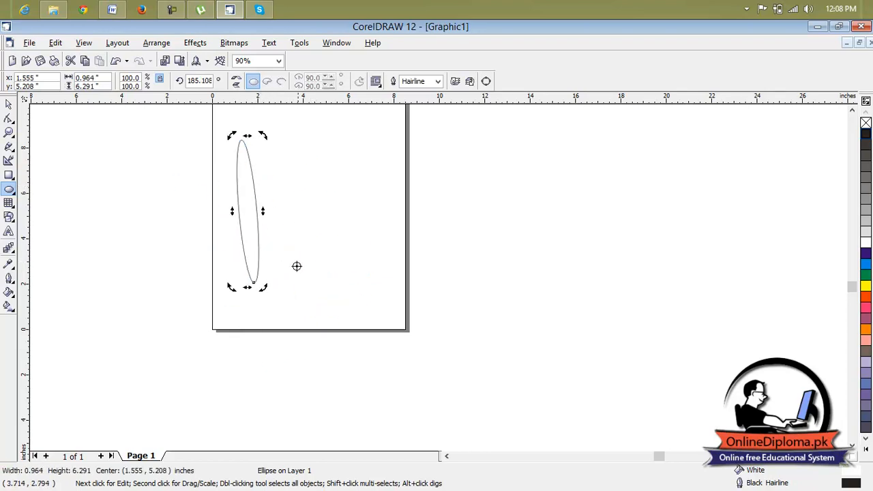
drag(263, 134, 277, 162)
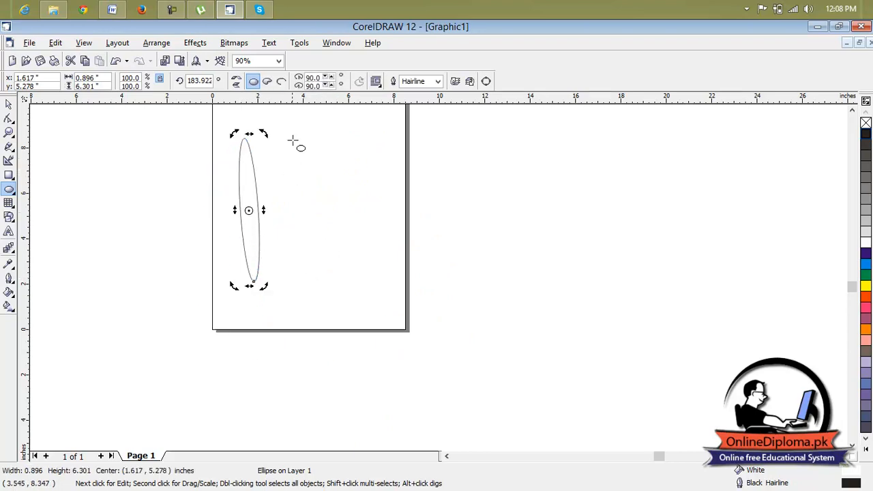
Step: Make a copy of the ellipse rotated about its centre to 164.7 degrees and repeat the duplication until the petals form a full flower
drag(264, 133, 280, 158)
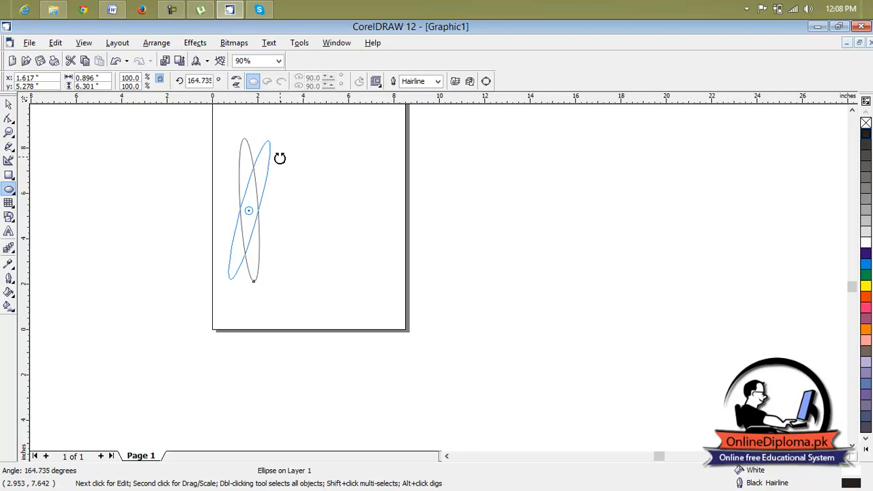
drag(279, 158, 280, 157)
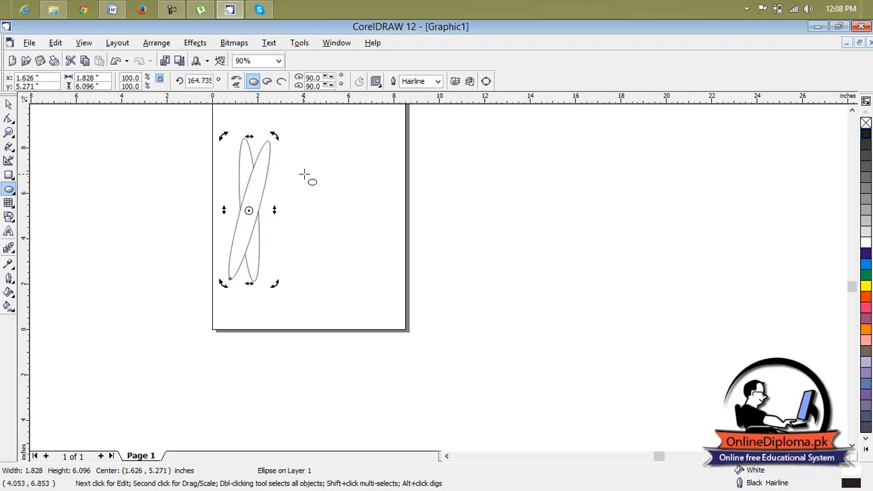
key(space)
key(ctrl+r)
key(ctrl+r)
key(ctrl+r)
key(ctrl+r)
key(ctrl+r)
key(ctrl+r)
key(ctrl+r)
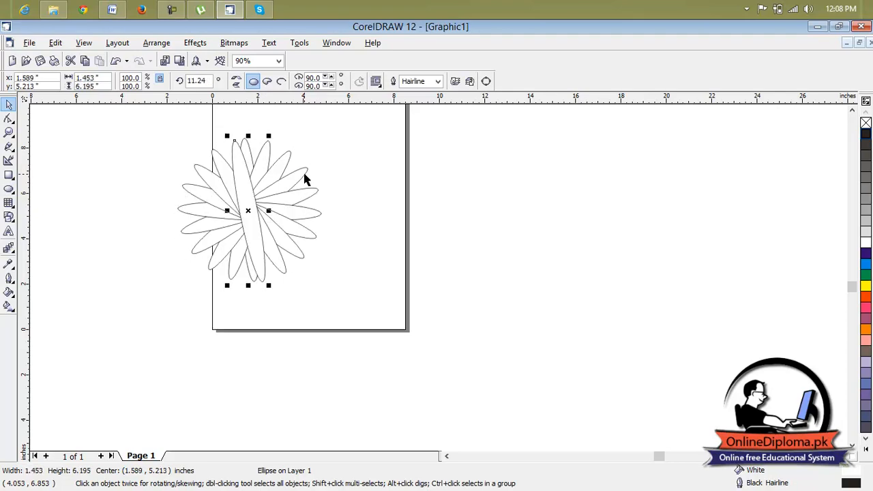
Step: Select all the flower's petal ellipses together and fill them with green
click(332, 169)
drag(341, 135, 162, 293)
click(865, 274)
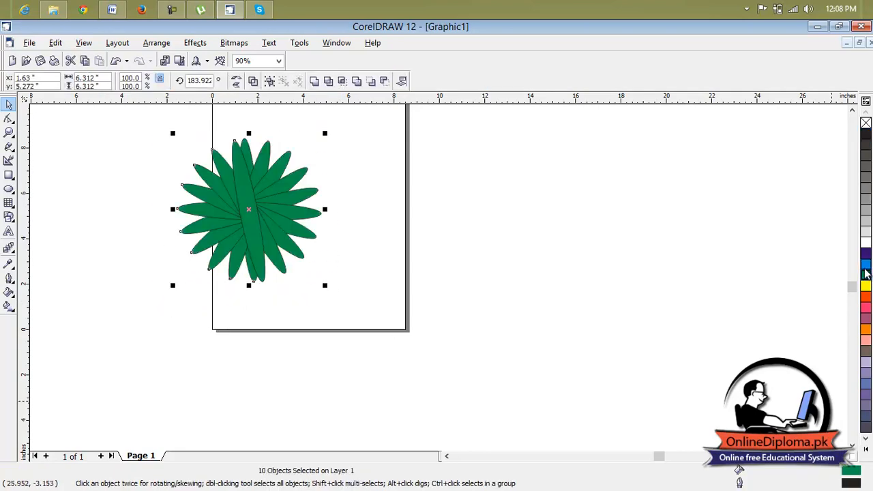
click(249, 209)
scroll(249, 209, up, 3)
scroll(249, 209, down, 3)
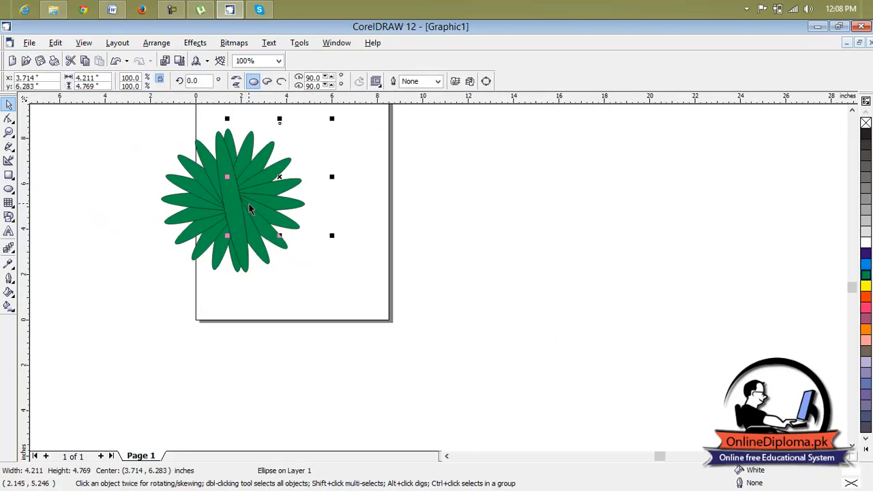
Step: Clear the current selection, then select the whole green flower and delete it
click(842, 457)
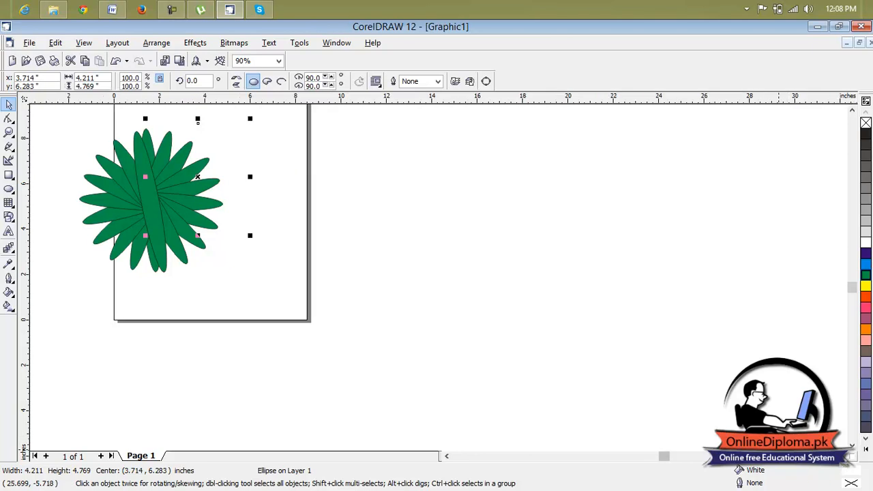
click(447, 456)
click(447, 456)
click(446, 456)
click(514, 273)
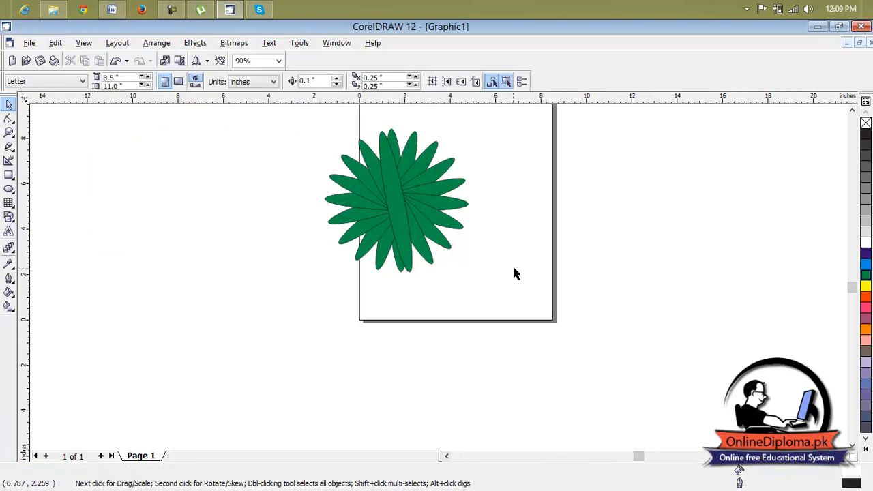
click(851, 110)
click(851, 110)
drag(491, 198, 304, 360)
key(Delete)
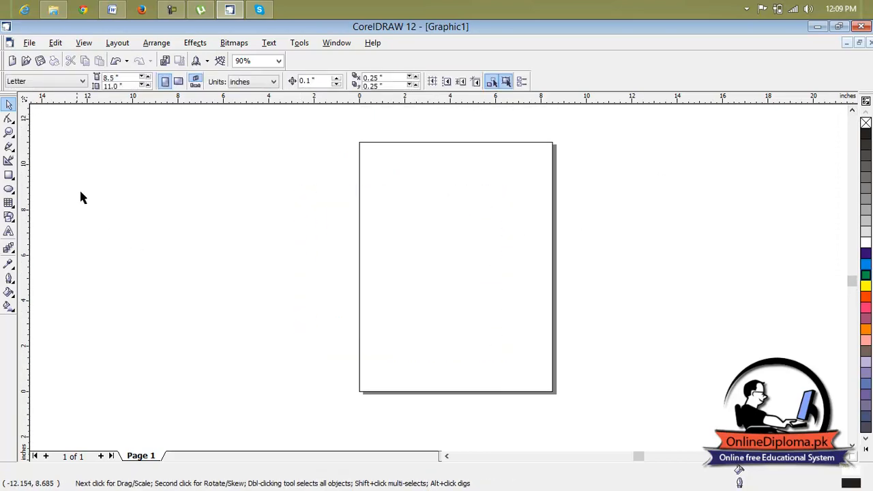
Step: Draw a narrow vertical ellipse about 0.62 by 5.13 inches on the page and switch it to rotation mode
click(10, 190)
double_click(10, 190)
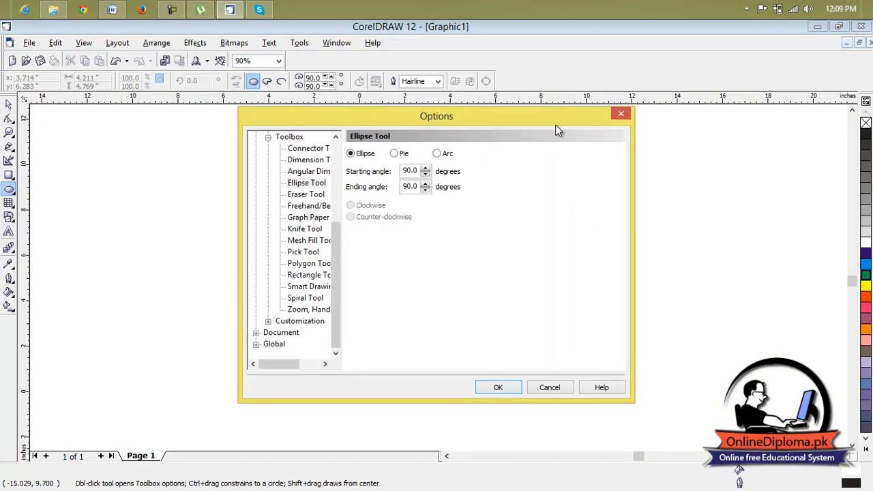
click(620, 113)
drag(389, 187, 404, 305)
click(396, 244)
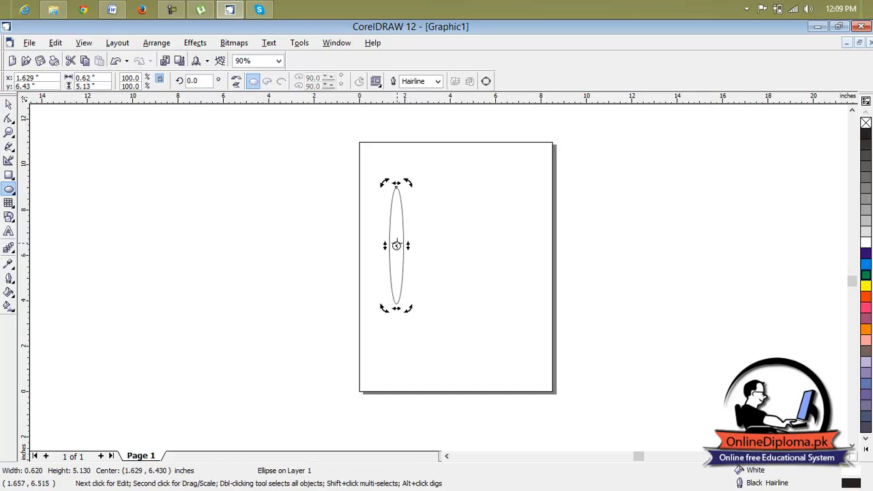
Step: Move the ellipse's rotation centre toward its lower end and make a copy rotated about it to 344.451 degrees
drag(403, 250, 401, 274)
drag(412, 185, 430, 197)
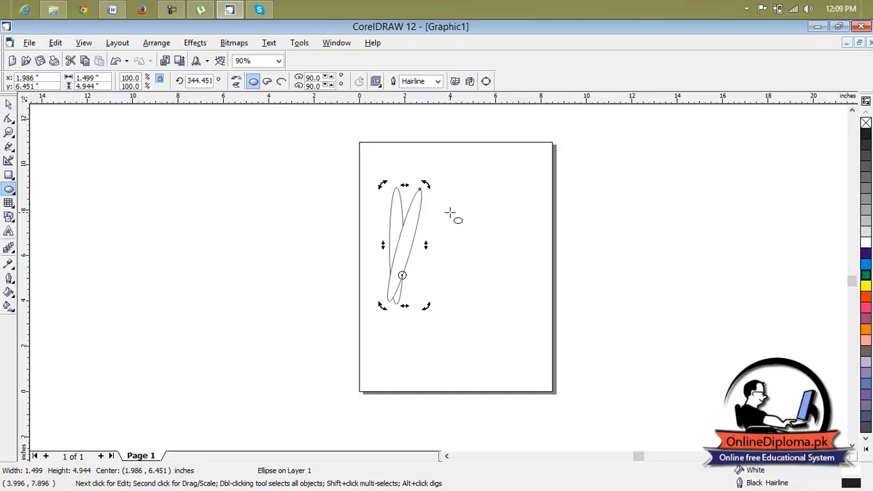
Step: Repeat the rotated duplication until the petals go around the centre about twice and form a dense flower, then deselect
click(117, 43)
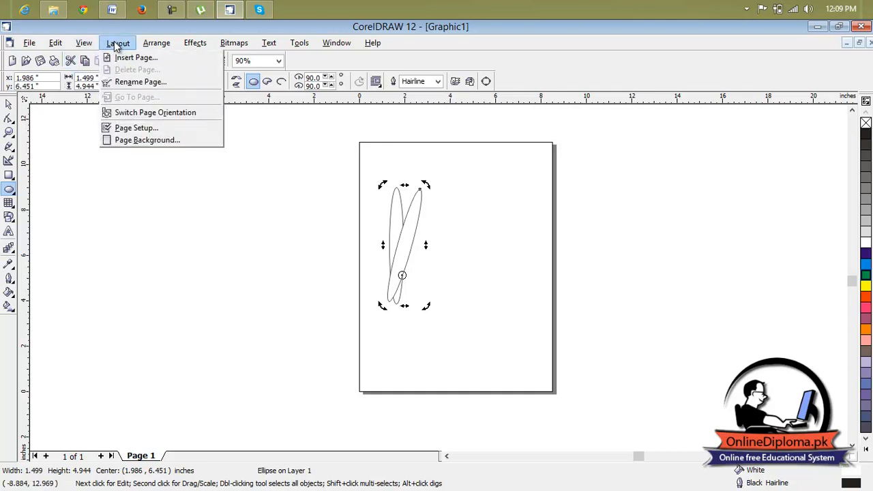
mouse_move(164, 46)
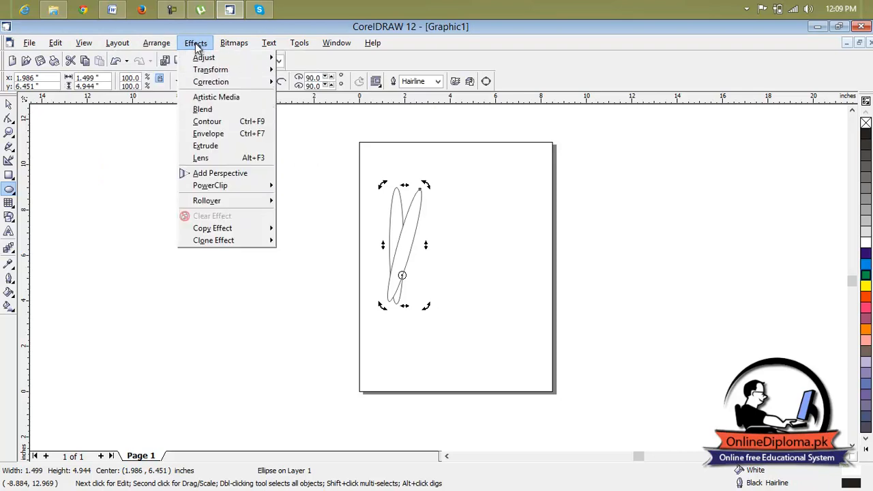
mouse_move(85, 47)
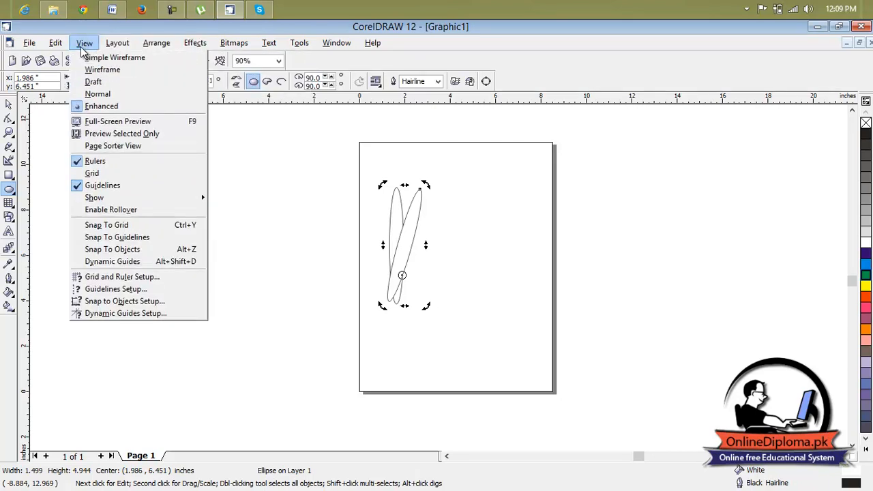
mouse_move(58, 49)
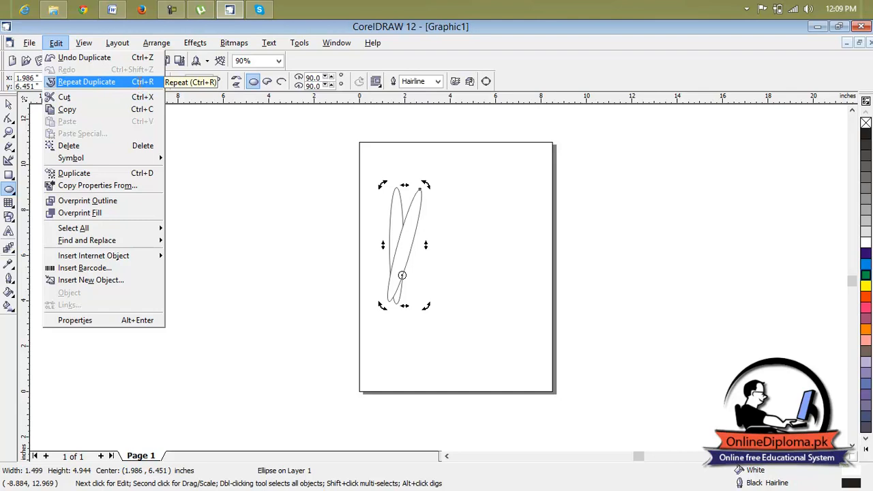
click(87, 81)
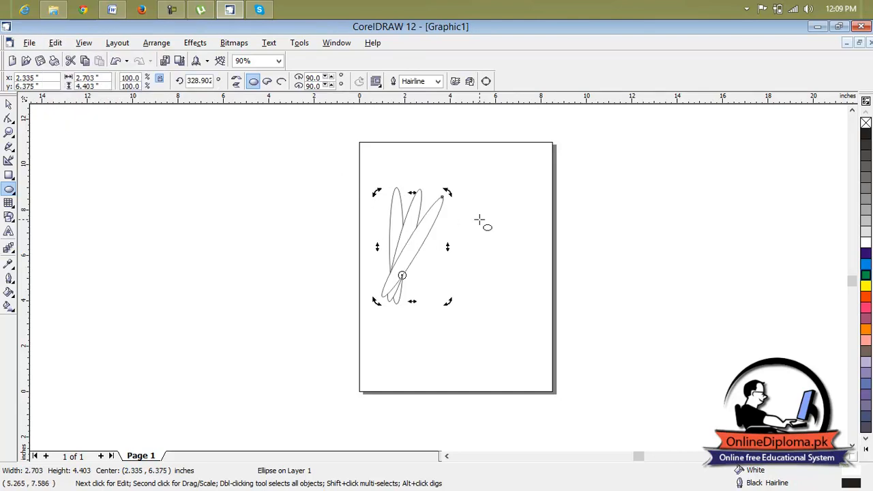
key(ctrl+r)
key(ctrl+r)
key(ctrl+r)
key(ctrl+r)
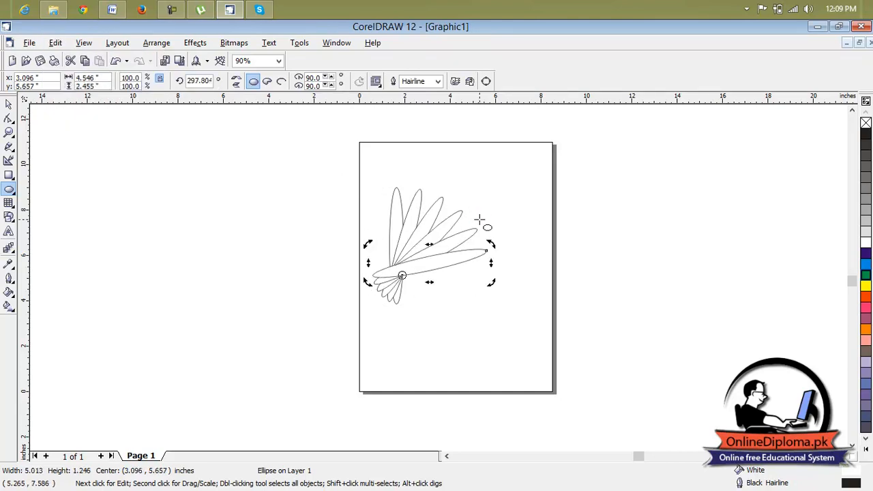
key(ctrl+r)
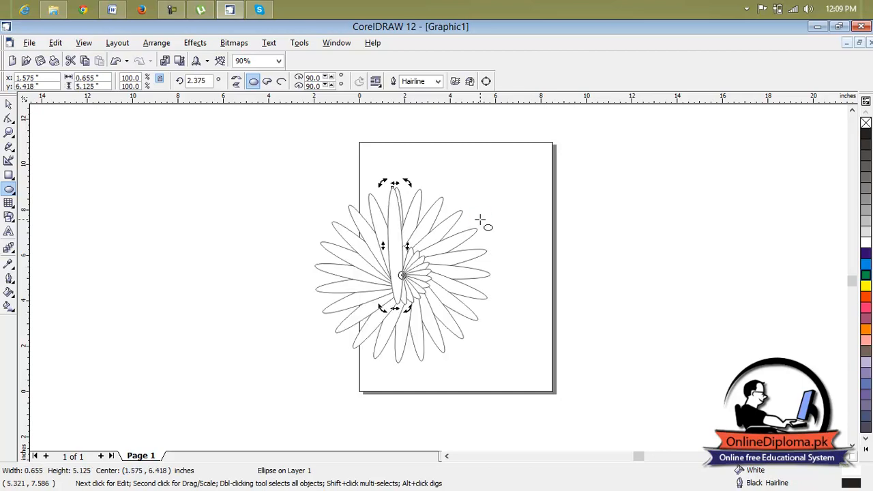
key(ctrl+r)
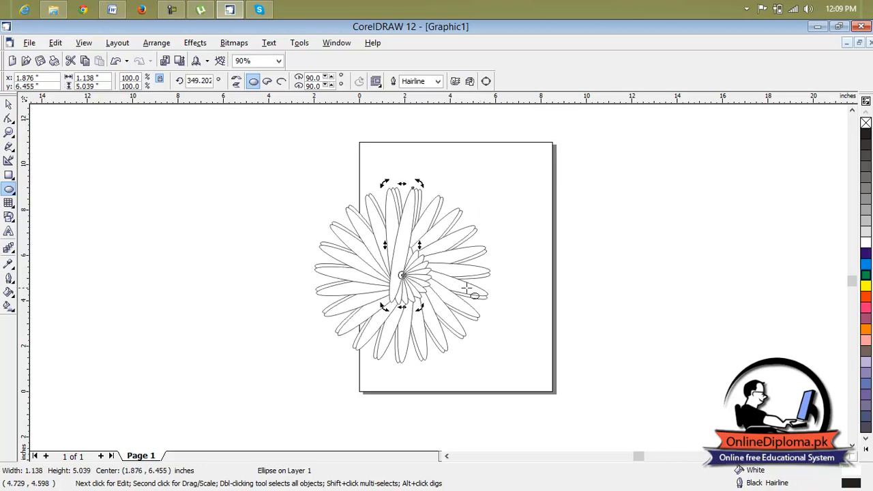
key(Escape)
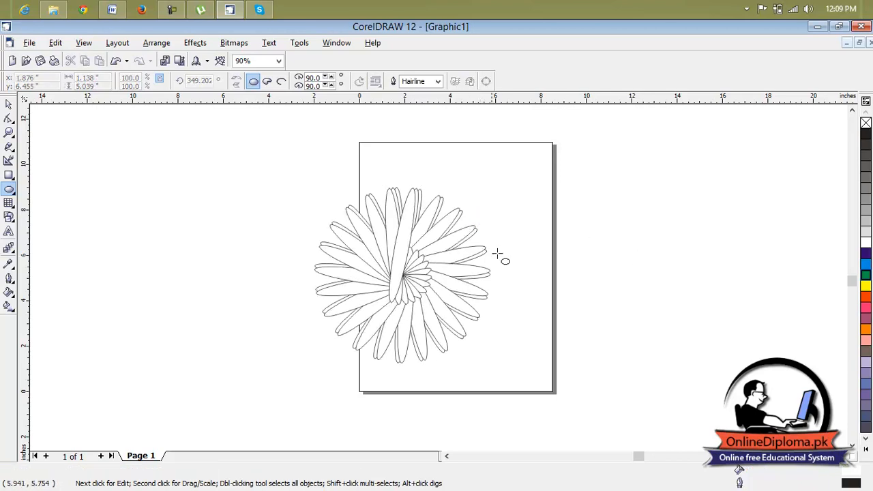
Step: Select all the flower's petals together, fill them with red and give them a green outline
click(9, 106)
drag(538, 171, 286, 374)
click(864, 297)
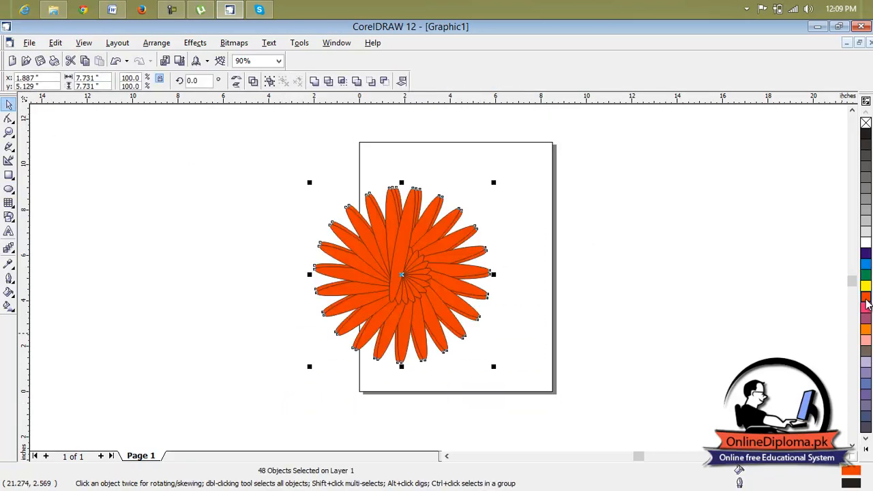
right_click(866, 304)
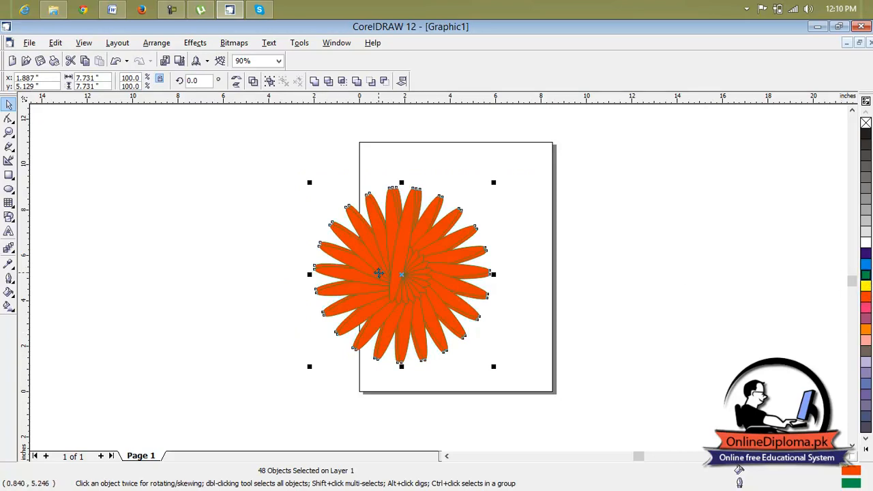
scroll(373, 261, up, 5)
scroll(373, 261, down, 5)
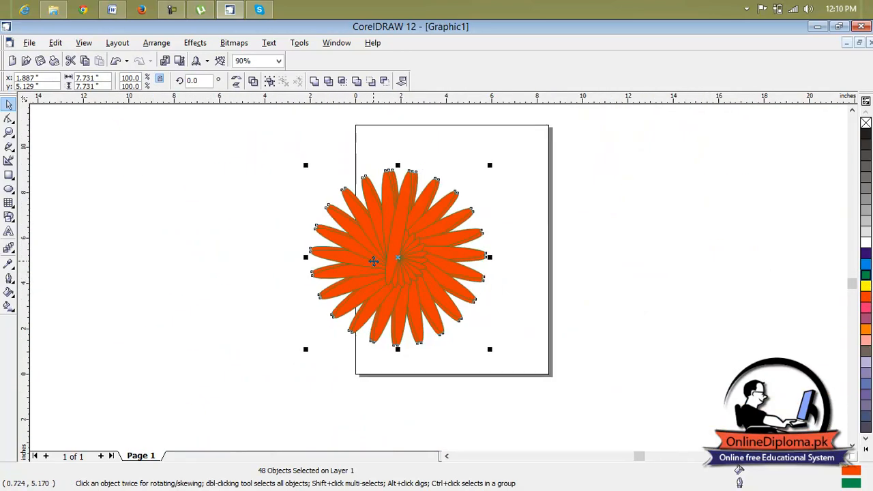
click(492, 197)
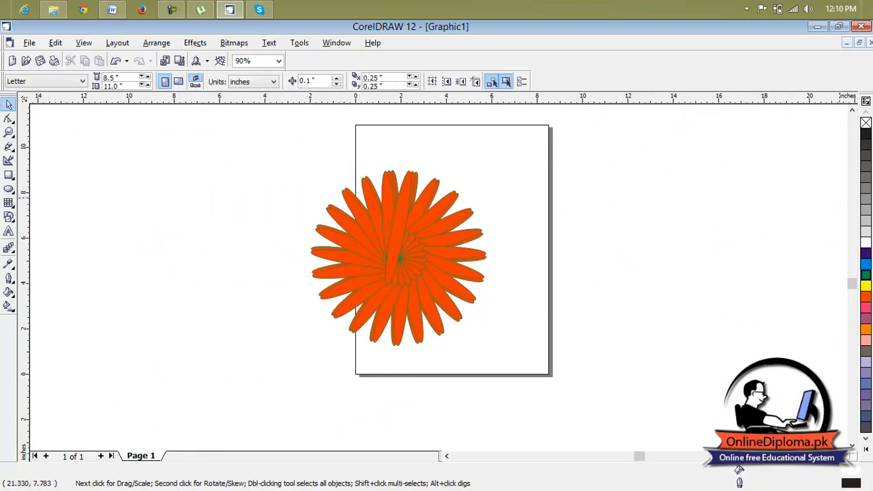
Step: Select most of the flower's petals, try a cyan fill on them and change it to dark purple
click(863, 181)
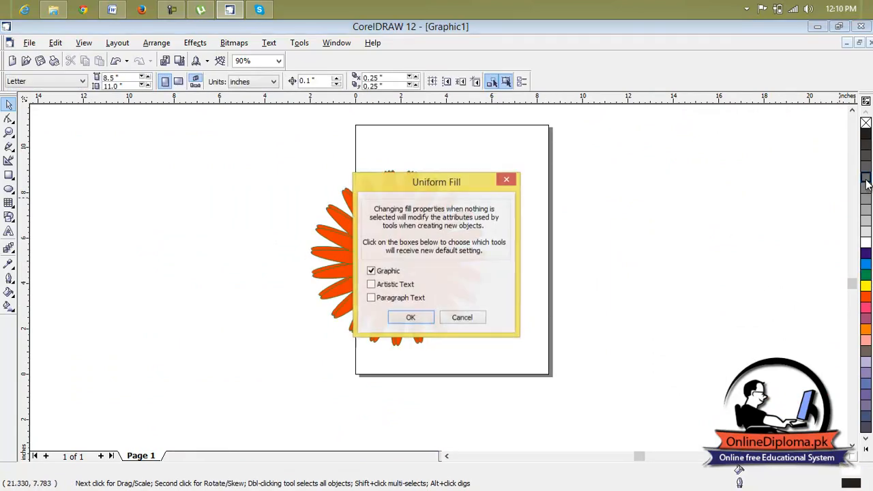
click(508, 180)
drag(488, 179, 300, 361)
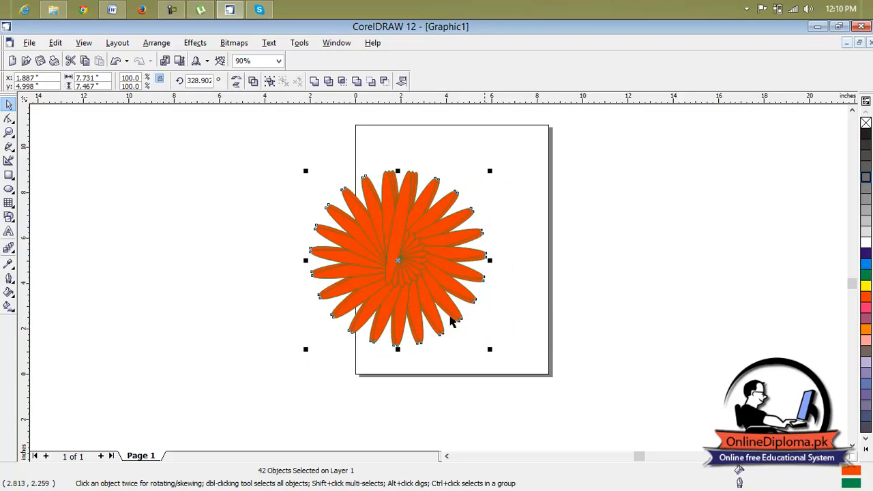
click(866, 263)
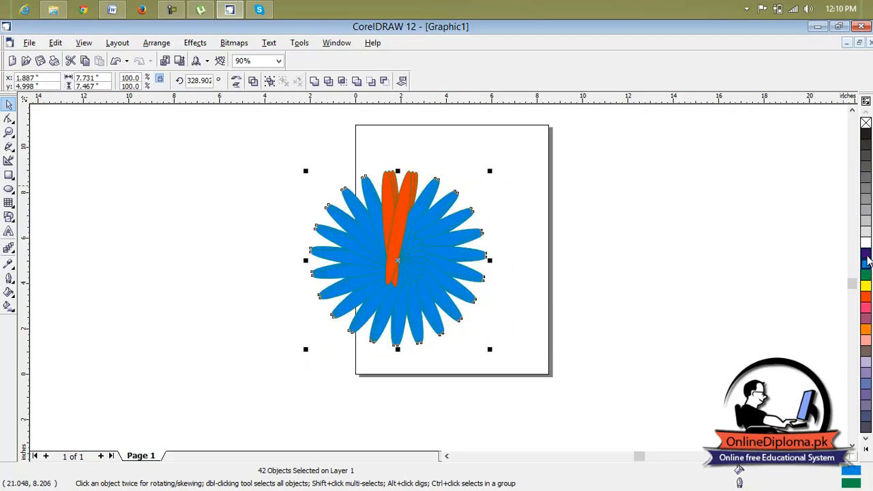
click(866, 253)
click(646, 271)
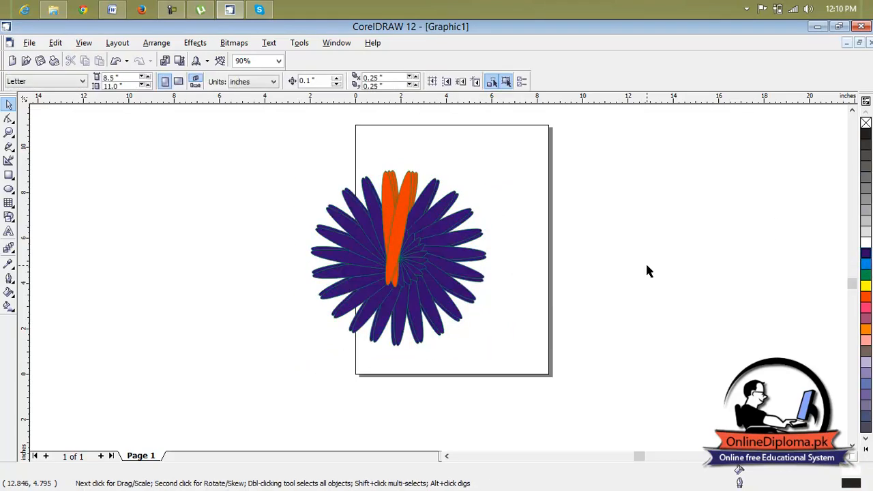
Step: Select the whole flower and delete it
drag(529, 167, 292, 368)
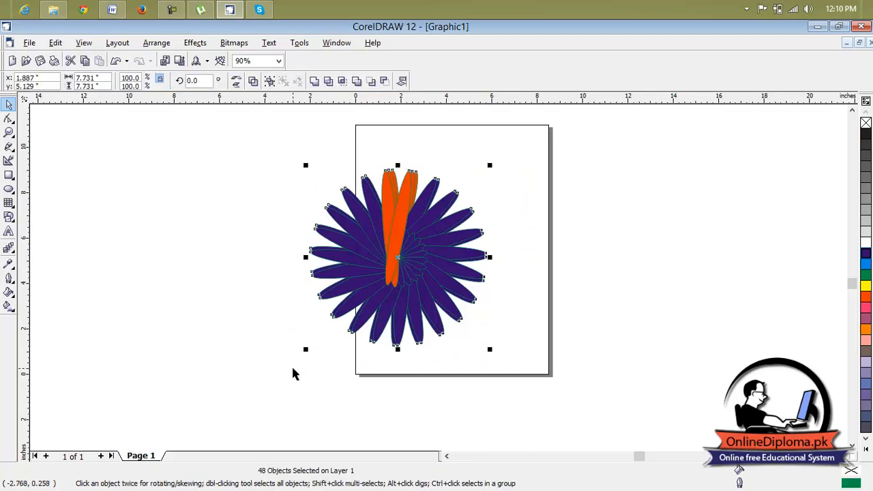
key(Delete)
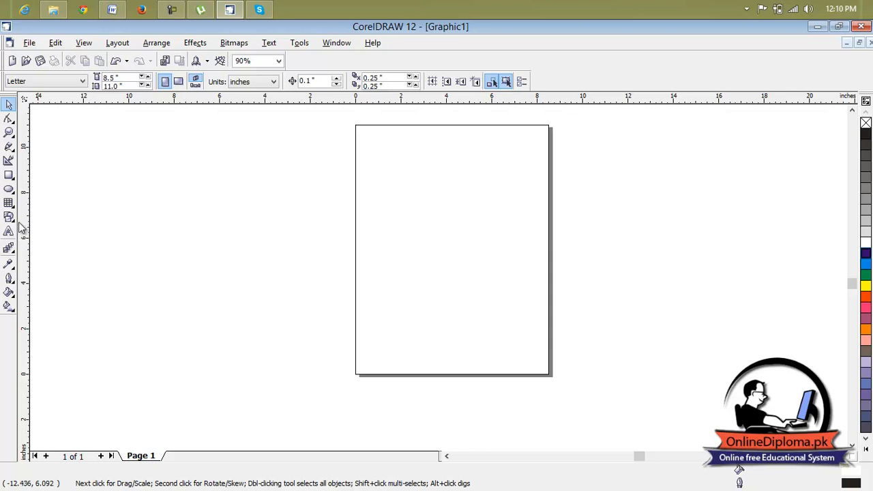
Step: Draw an ellipse about 6.09 by 5.64 inches and arrange it with a copy, one on the page and one to its right
click(9, 189)
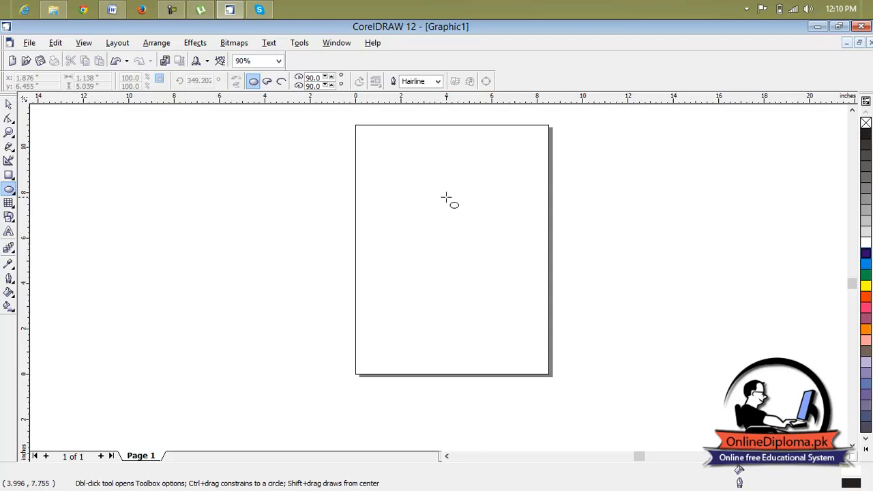
drag(448, 200, 589, 327)
drag(518, 263, 651, 247)
key(space)
key(ctrl+d)
Step: Convert the ellipse beside the page to curves and pull its left node inward past the centre to form a crescent
click(11, 120)
click(30, 126)
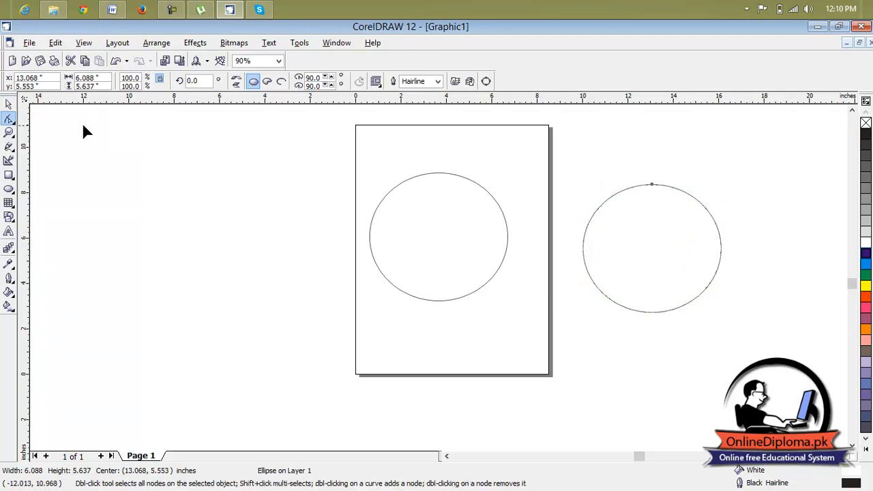
right_click(583, 242)
click(593, 249)
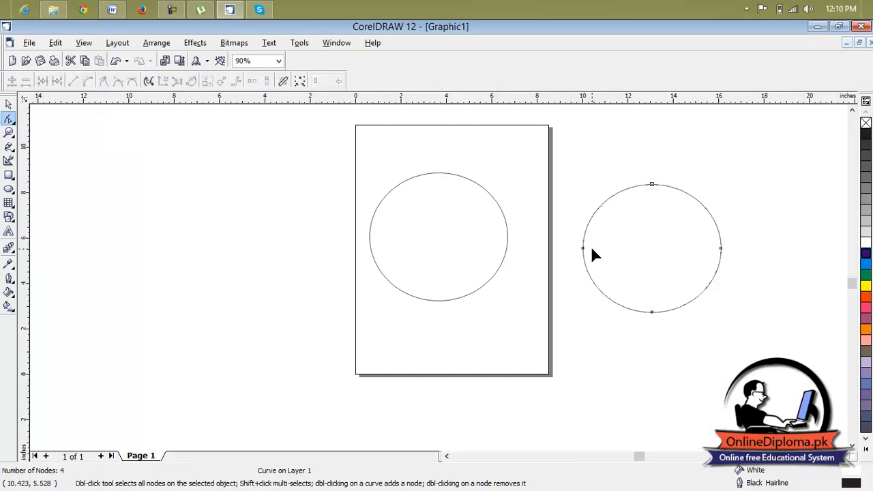
drag(583, 249, 671, 250)
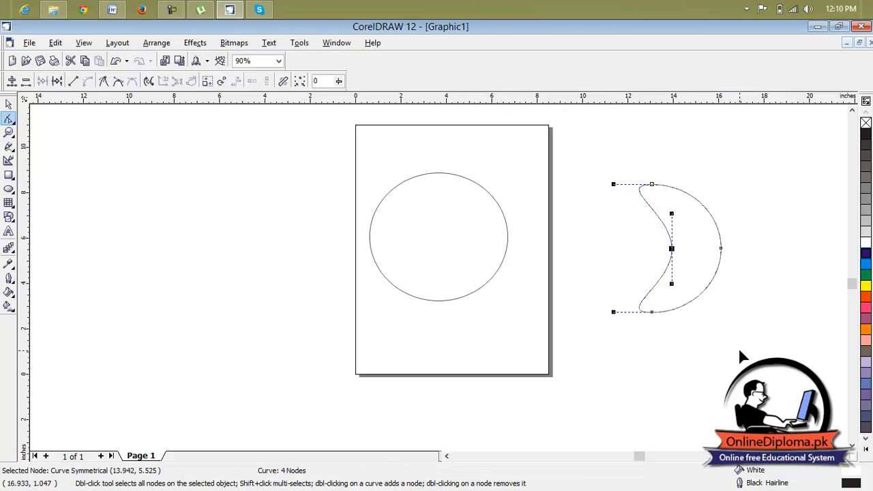
click(700, 240)
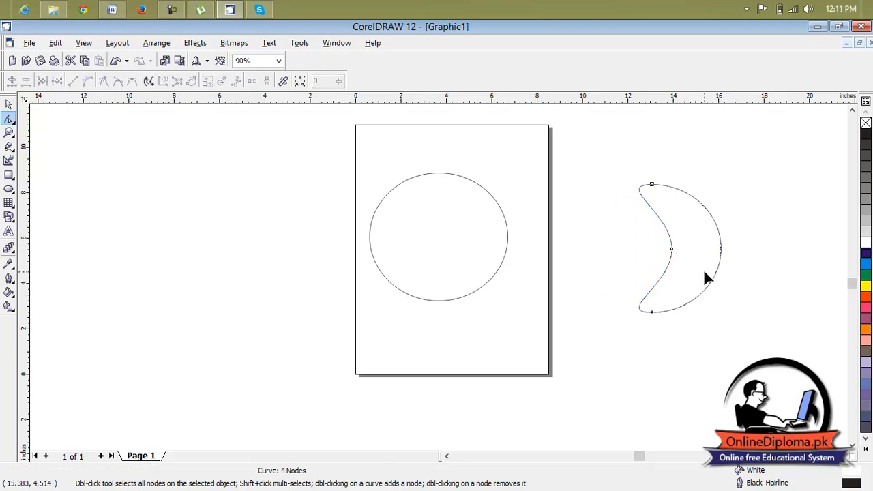
Step: Mirror the crescent horizontally, then duplicate it and place an oppositely mirrored copy to its right so the tips meet
click(9, 103)
click(709, 237)
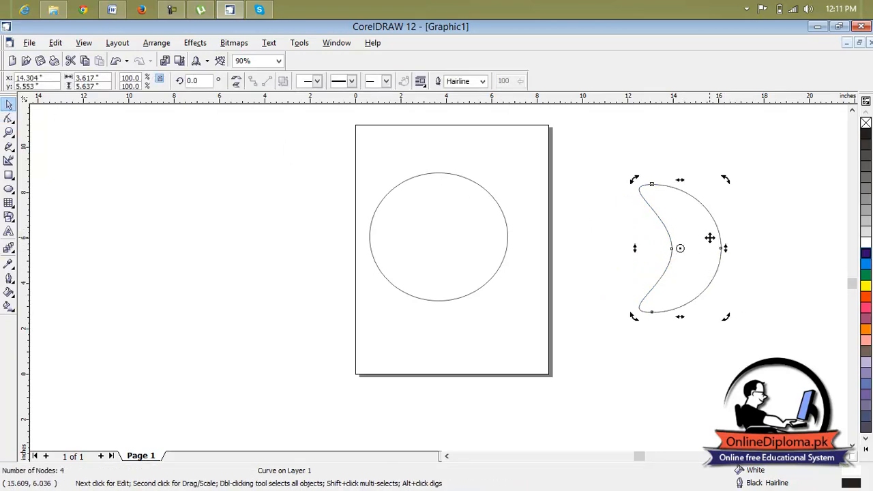
click(236, 81)
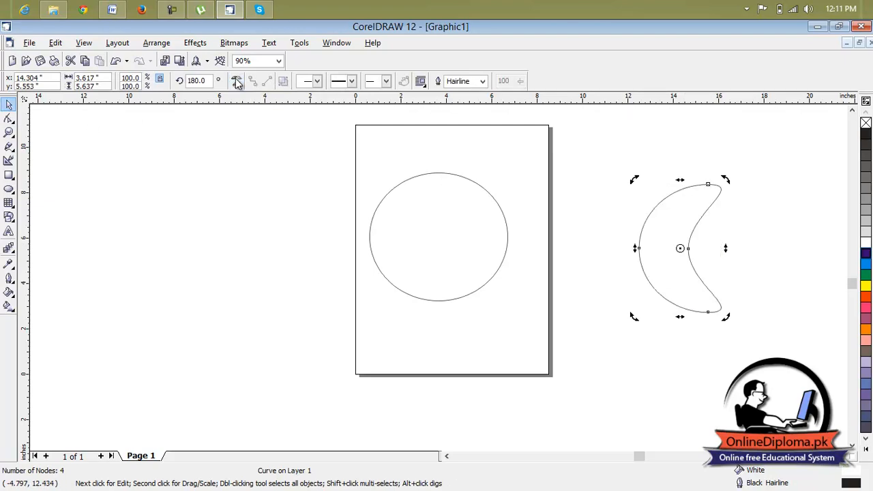
key(ctrl+d)
click(236, 82)
drag(690, 244, 767, 254)
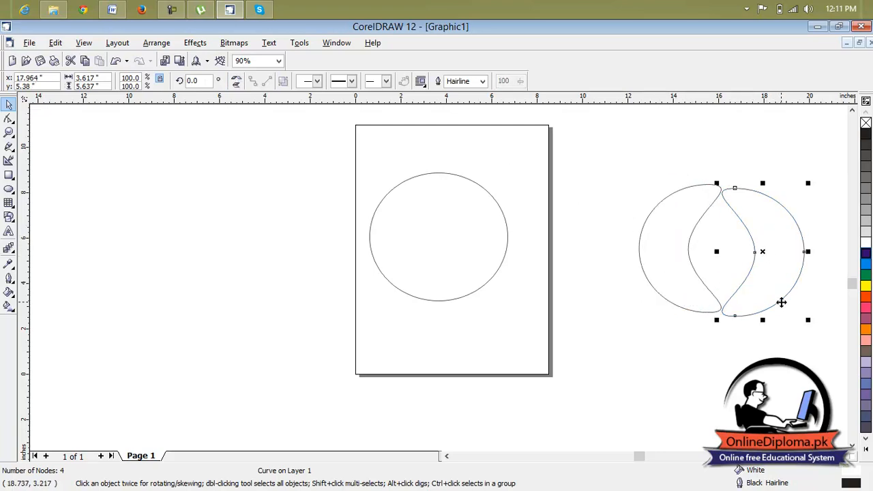
Step: Fill the ellipse on the page with Cyan, the right crescent with Green and the left crescent with Red
click(400, 231)
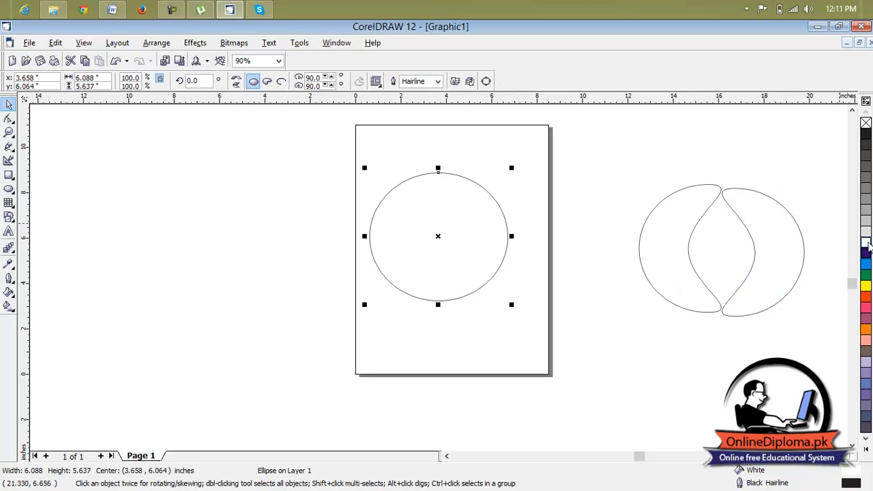
click(868, 266)
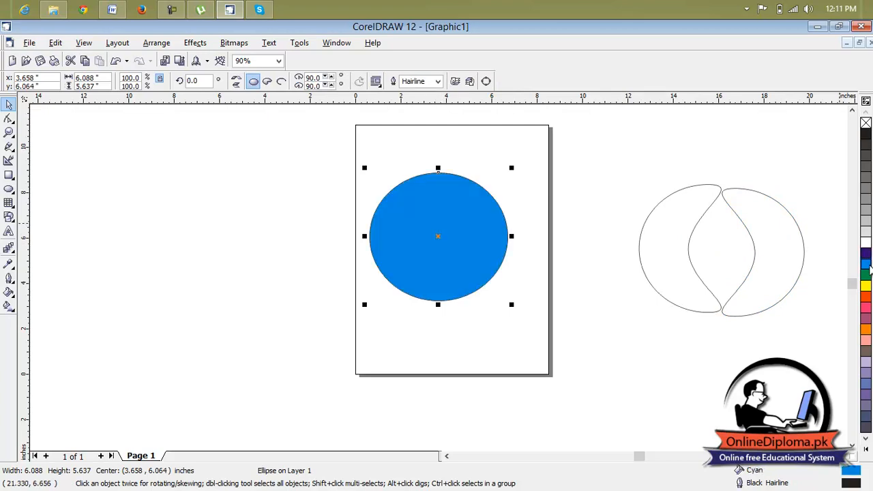
click(803, 266)
click(865, 275)
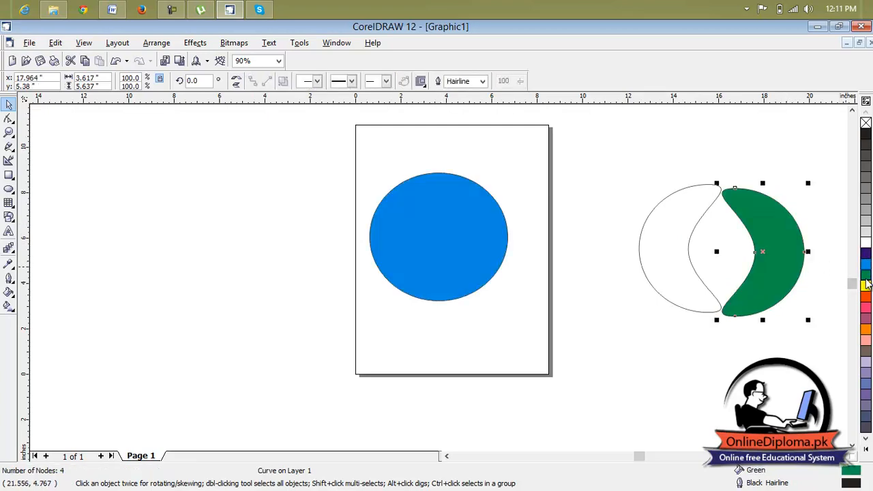
click(671, 257)
click(867, 298)
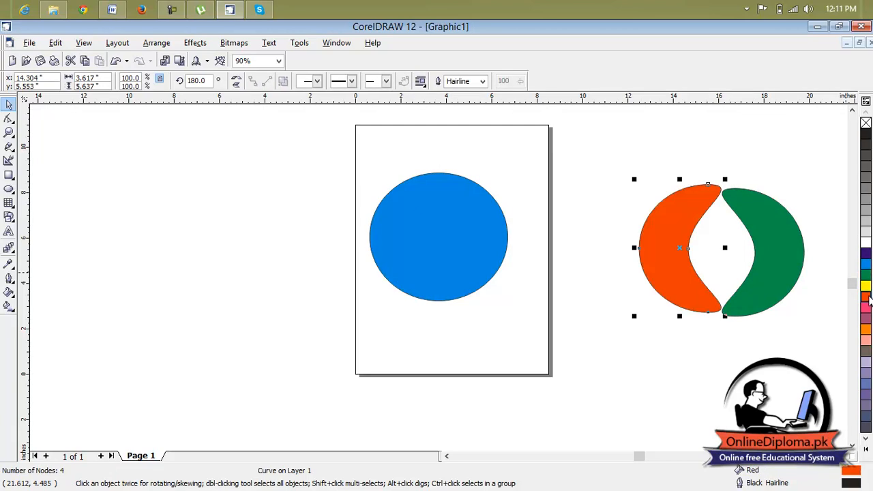
Step: Move the red crescent over the left side of the cyan ellipse and the green crescent over its right side
drag(683, 250, 400, 236)
click(777, 256)
drag(762, 252, 495, 247)
drag(469, 237, 474, 238)
click(548, 220)
Step: Remove the outlines from the red crescent and the cyan ellipse
click(484, 236)
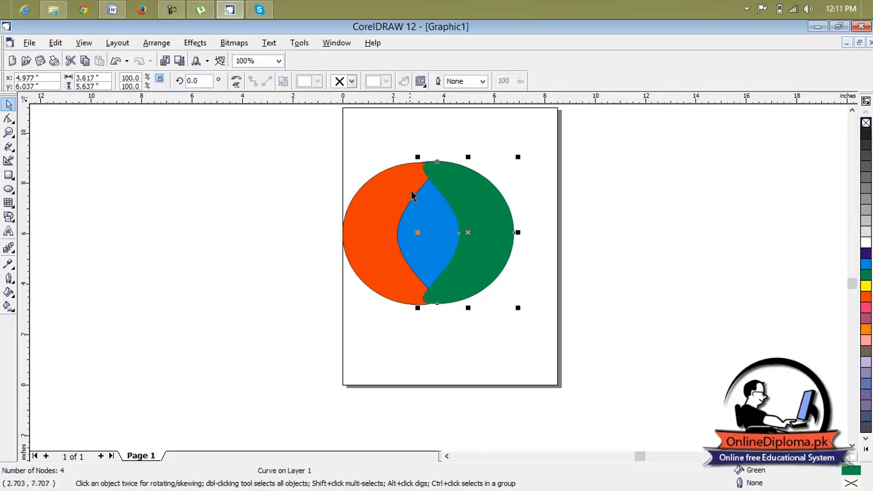
click(413, 196)
right_click(865, 122)
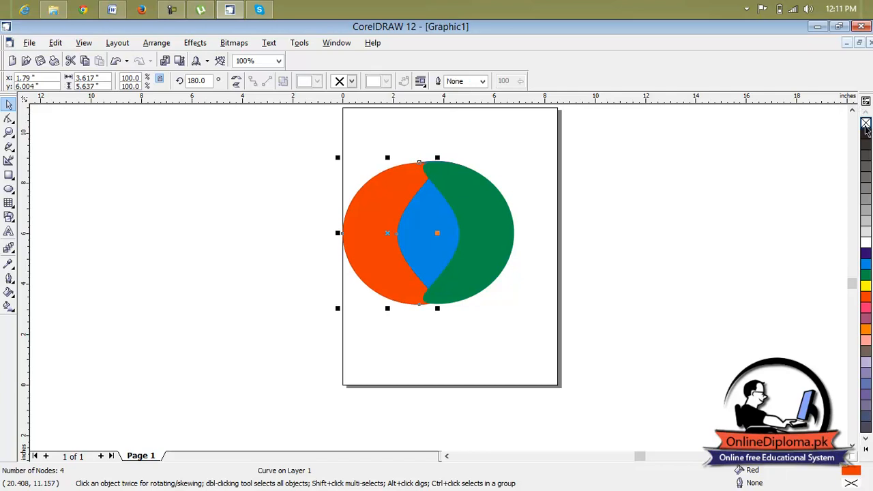
click(442, 235)
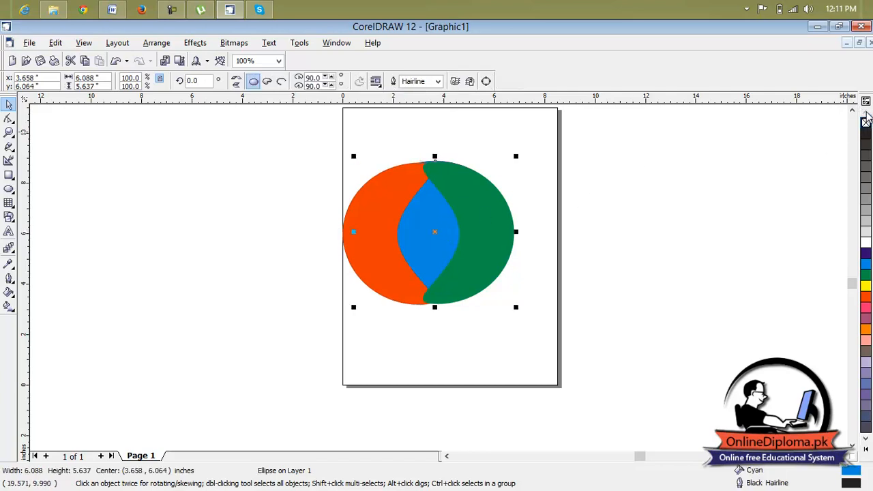
right_click(866, 123)
click(669, 167)
scroll(440, 245, up, 5)
scroll(441, 243, down, 6)
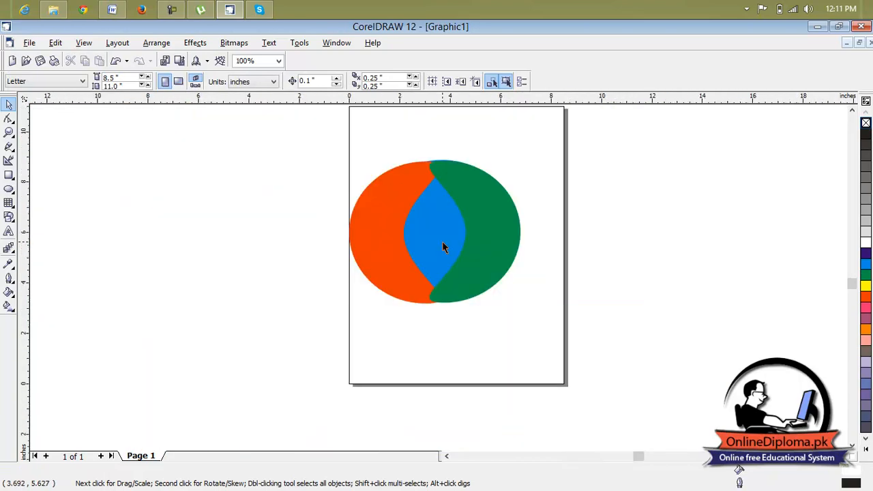
Step: Group the cyan ellipse and the two crescents into one object
drag(539, 151, 337, 358)
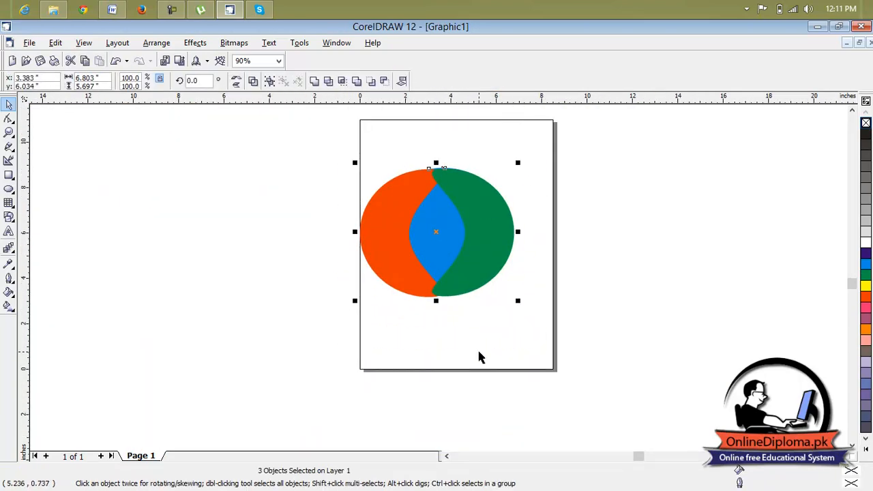
key(Right)
key(Up)
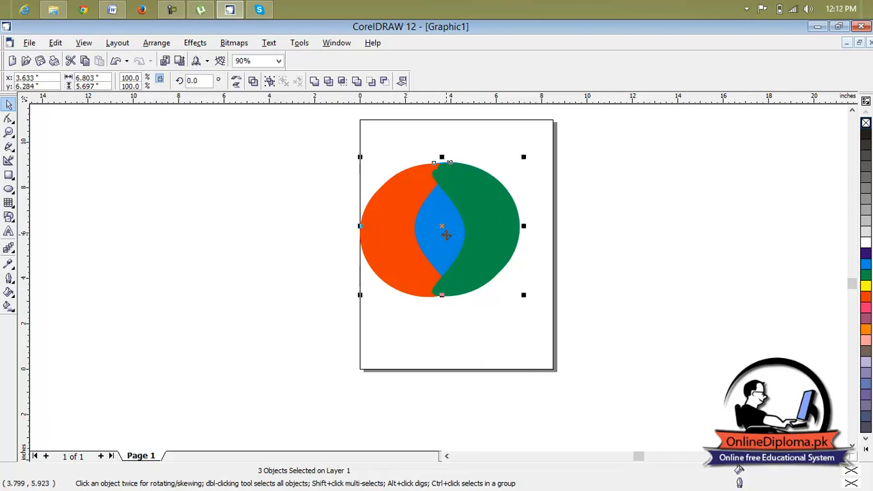
key(Left)
key(Down)
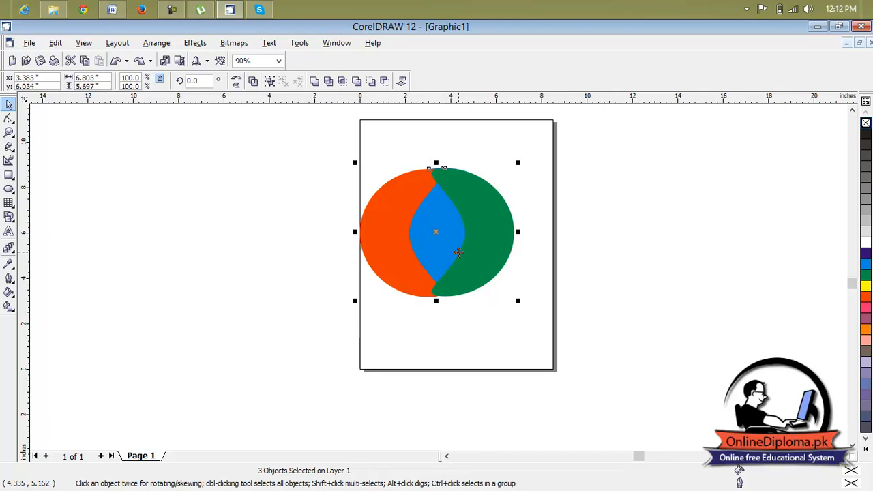
key(ctrl+g)
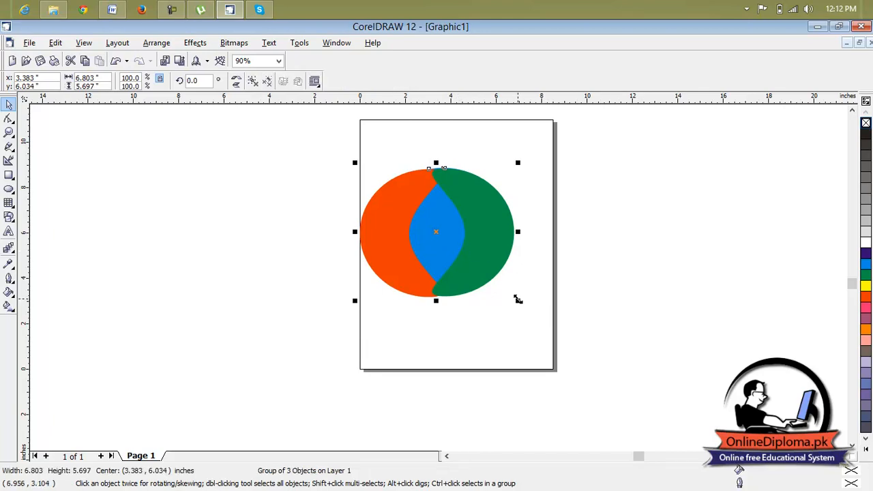
Step: Try placing a reduced copy of the group, about 2.5 by 2.1 inches, concentrically inside the emblem
drag(518, 301, 481, 259)
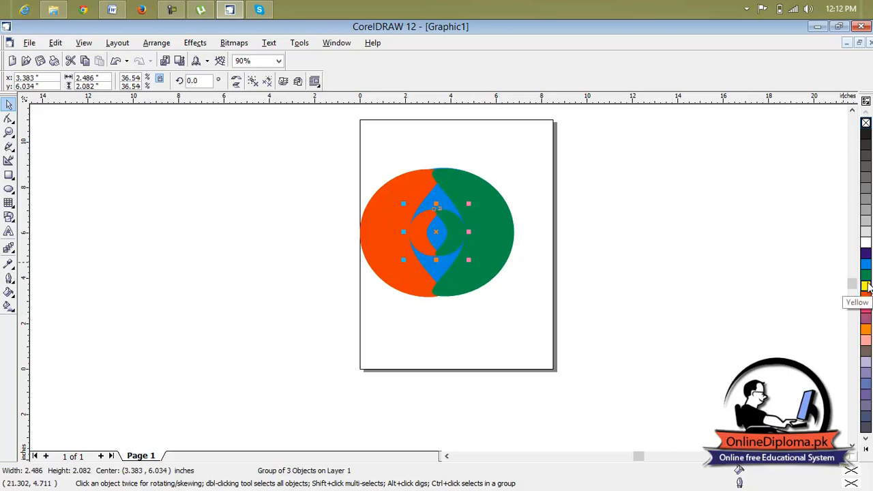
click(660, 268)
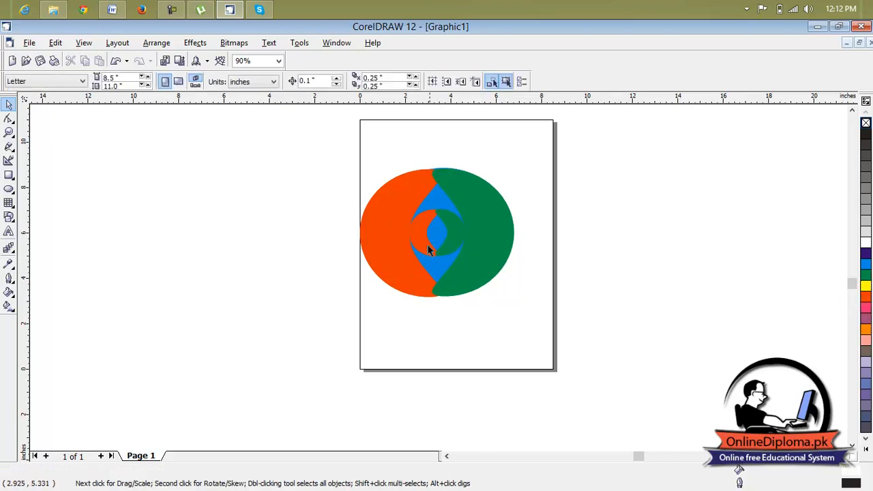
scroll(464, 218, up, 3)
scroll(464, 218, up, 1)
scroll(465, 218, down, 4)
click(463, 221)
key(Escape)
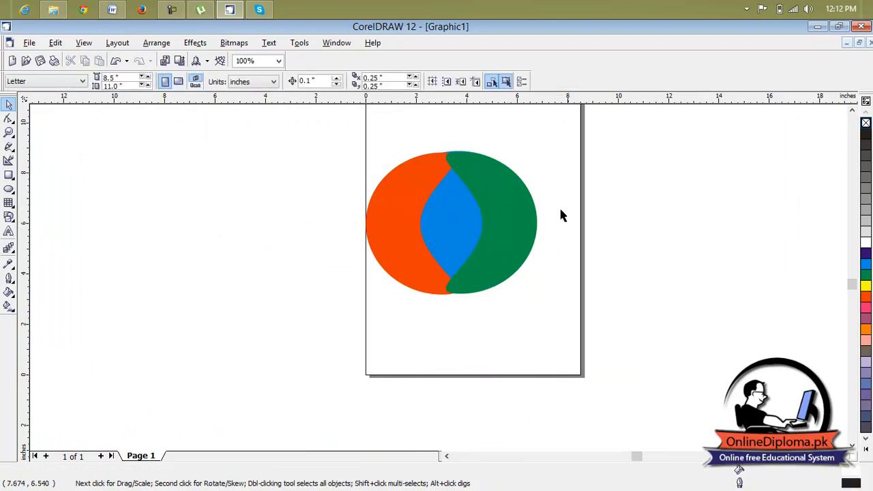
Step: Delete the emblem and draw a narrow upright ellipse, about 0.56 by 3.37 inches, near the page's upper-left corner
mouse_move(553, 134)
mouse_down()
mouse_move(413, 226)
mouse_move(348, 339)
mouse_up()
key(Delete)
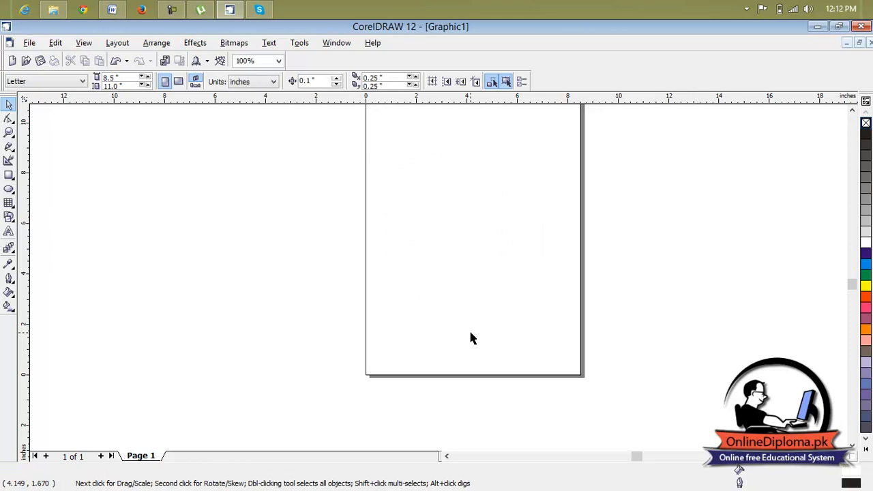
click(11, 188)
drag(381, 145, 399, 234)
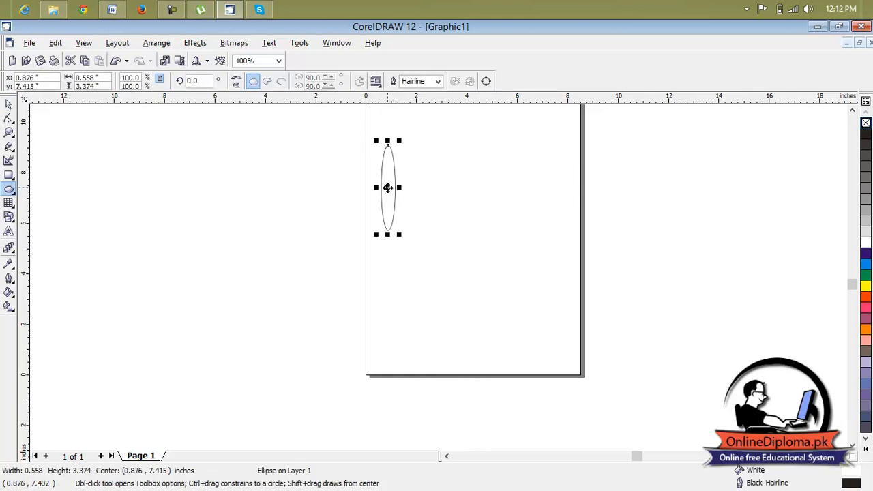
Step: Try to duplicate the narrow ellipse slightly down and to the right and repeat the operation several times
key(space)
drag(388, 185, 399, 205)
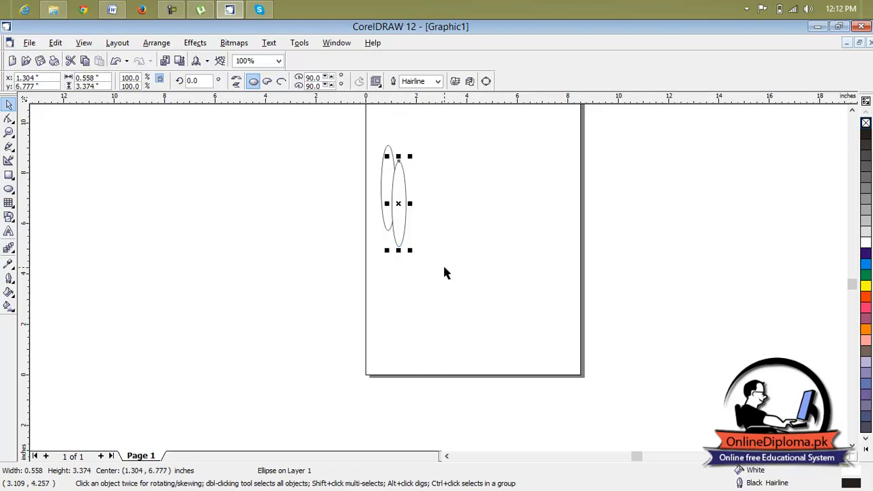
key(ctrl+r)
key(ctrl+r)
key(ctrl+r)
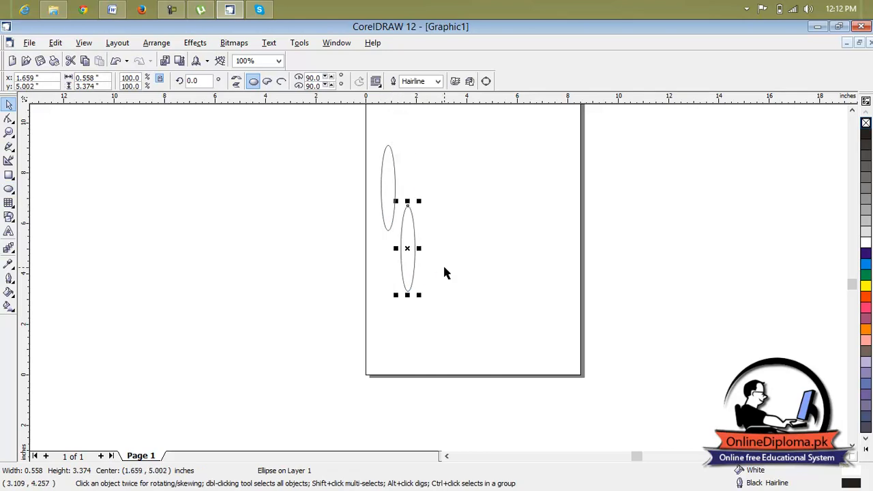
key(ctrl+r)
key(ctrl+r)
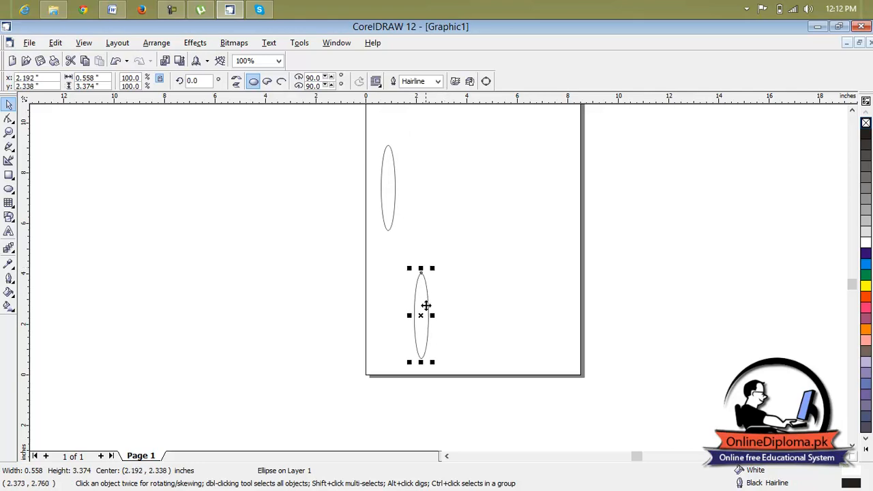
Step: Duplicate the narrow ellipse about 0.43 inch right and 0.87 inch down, and repeat into a diagonal chain of eleven ellipses
drag(422, 316, 398, 212)
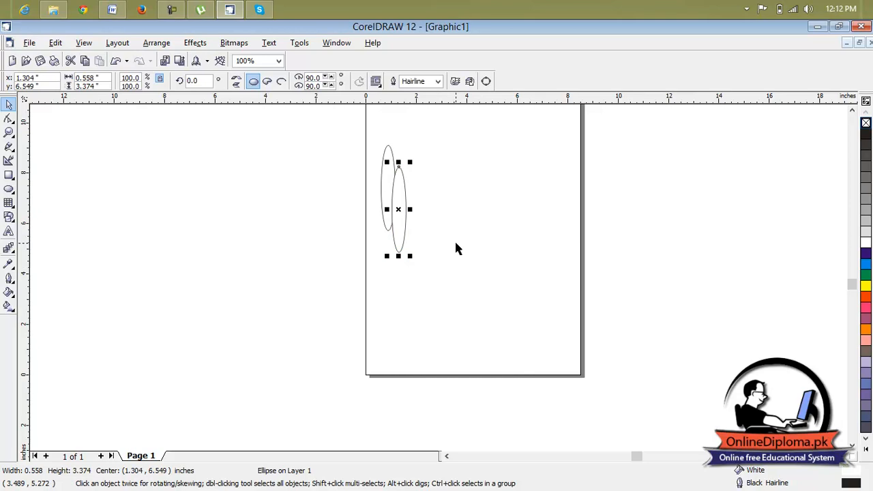
key(ctrl+r)
key(ctrl+r)
key(ctrl+r)
key(ctrl+r)
key(ctrl+r)
key(ctrl+r)
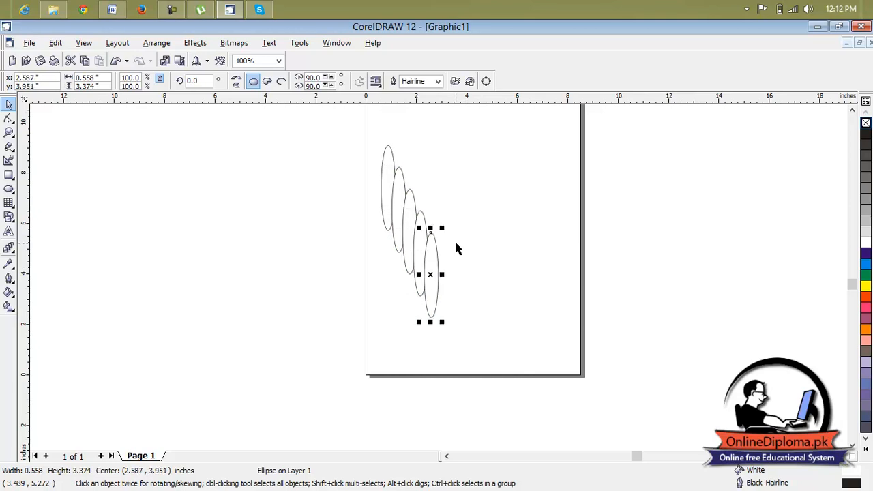
key(ctrl+r)
key(ctrl+r)
key(ctrl+r)
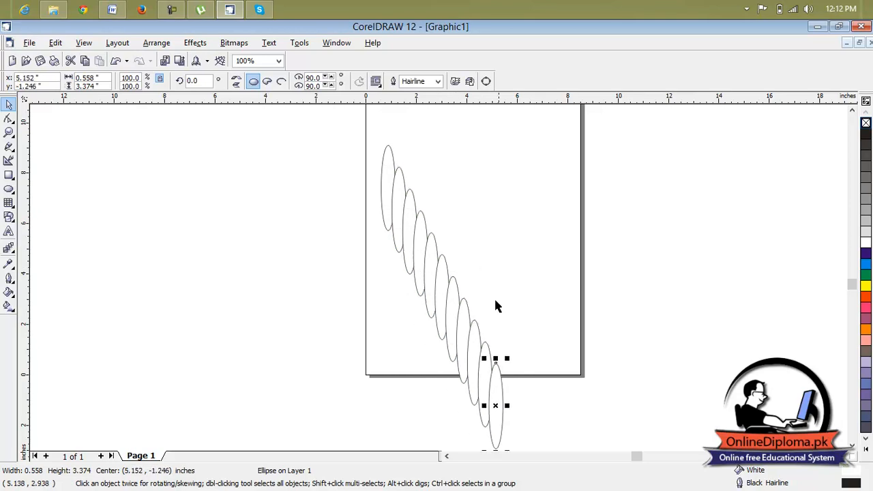
Step: Delete the seven lowest ellipses of the chain, keeping the upper four
click(549, 286)
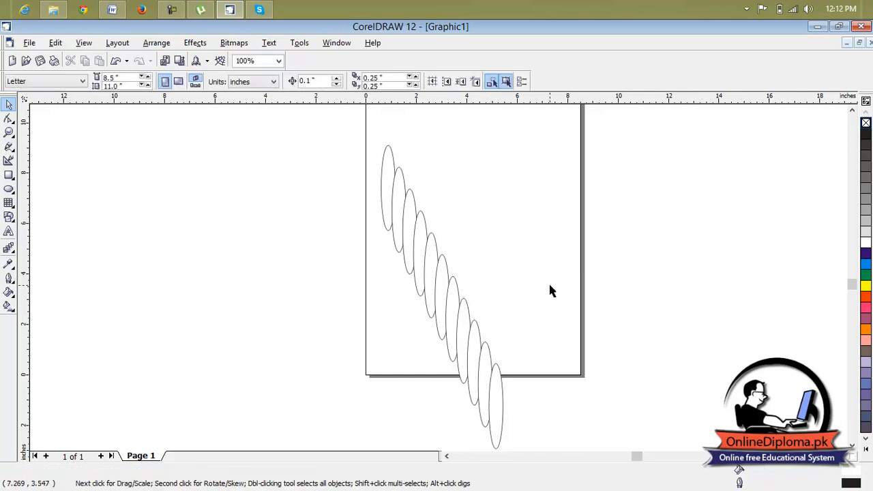
drag(411, 158, 516, 415)
key(Delete)
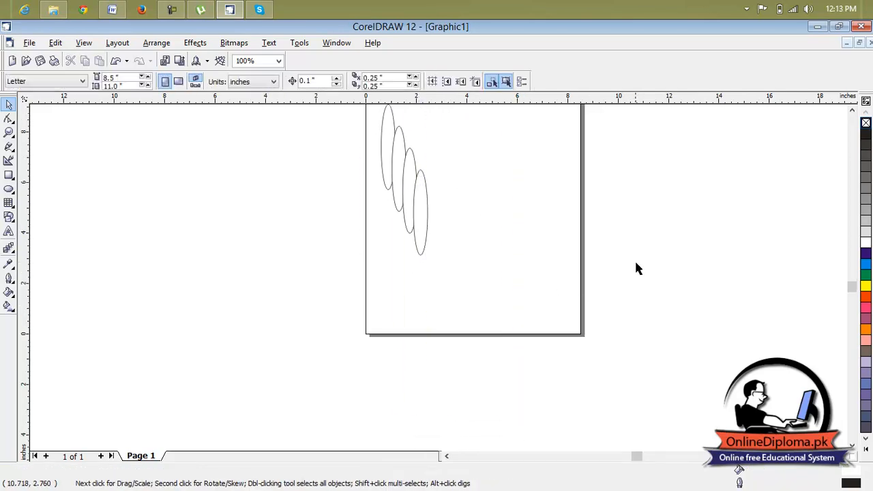
click(861, 27)
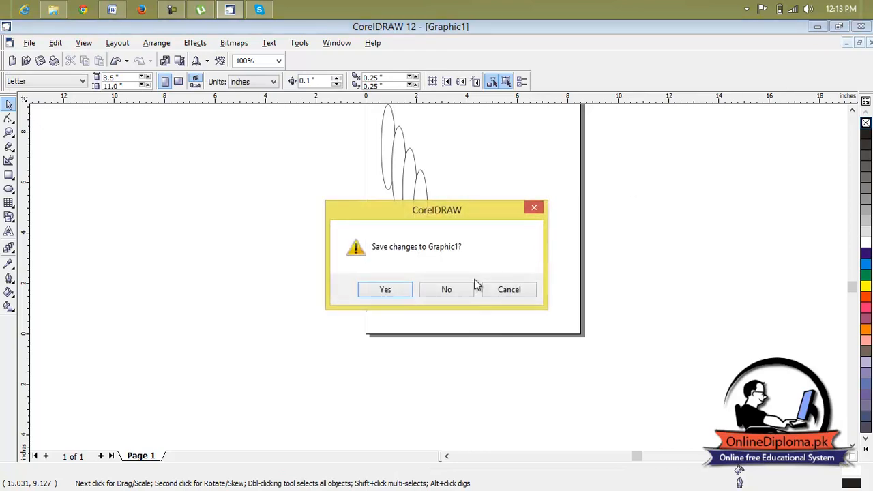
click(413, 290)
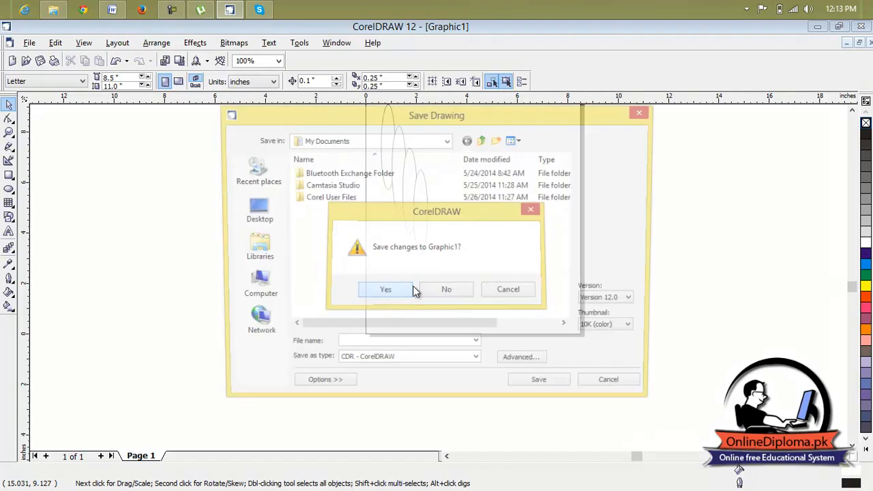
click(641, 116)
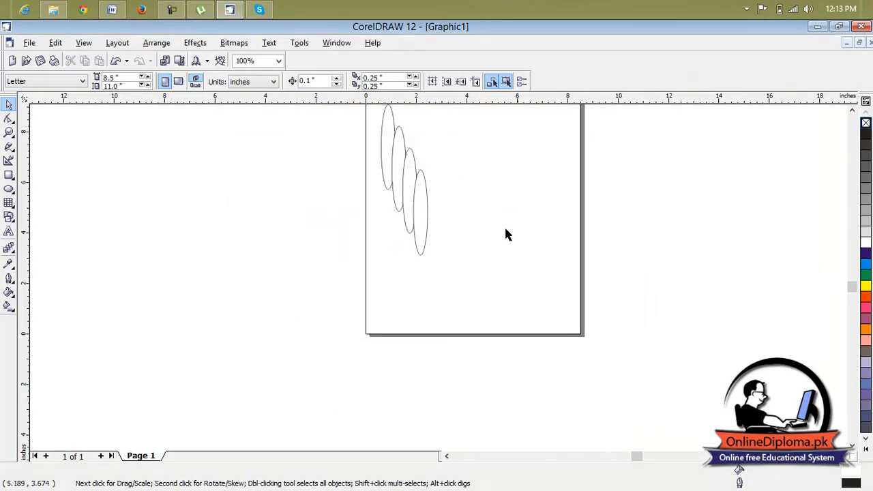